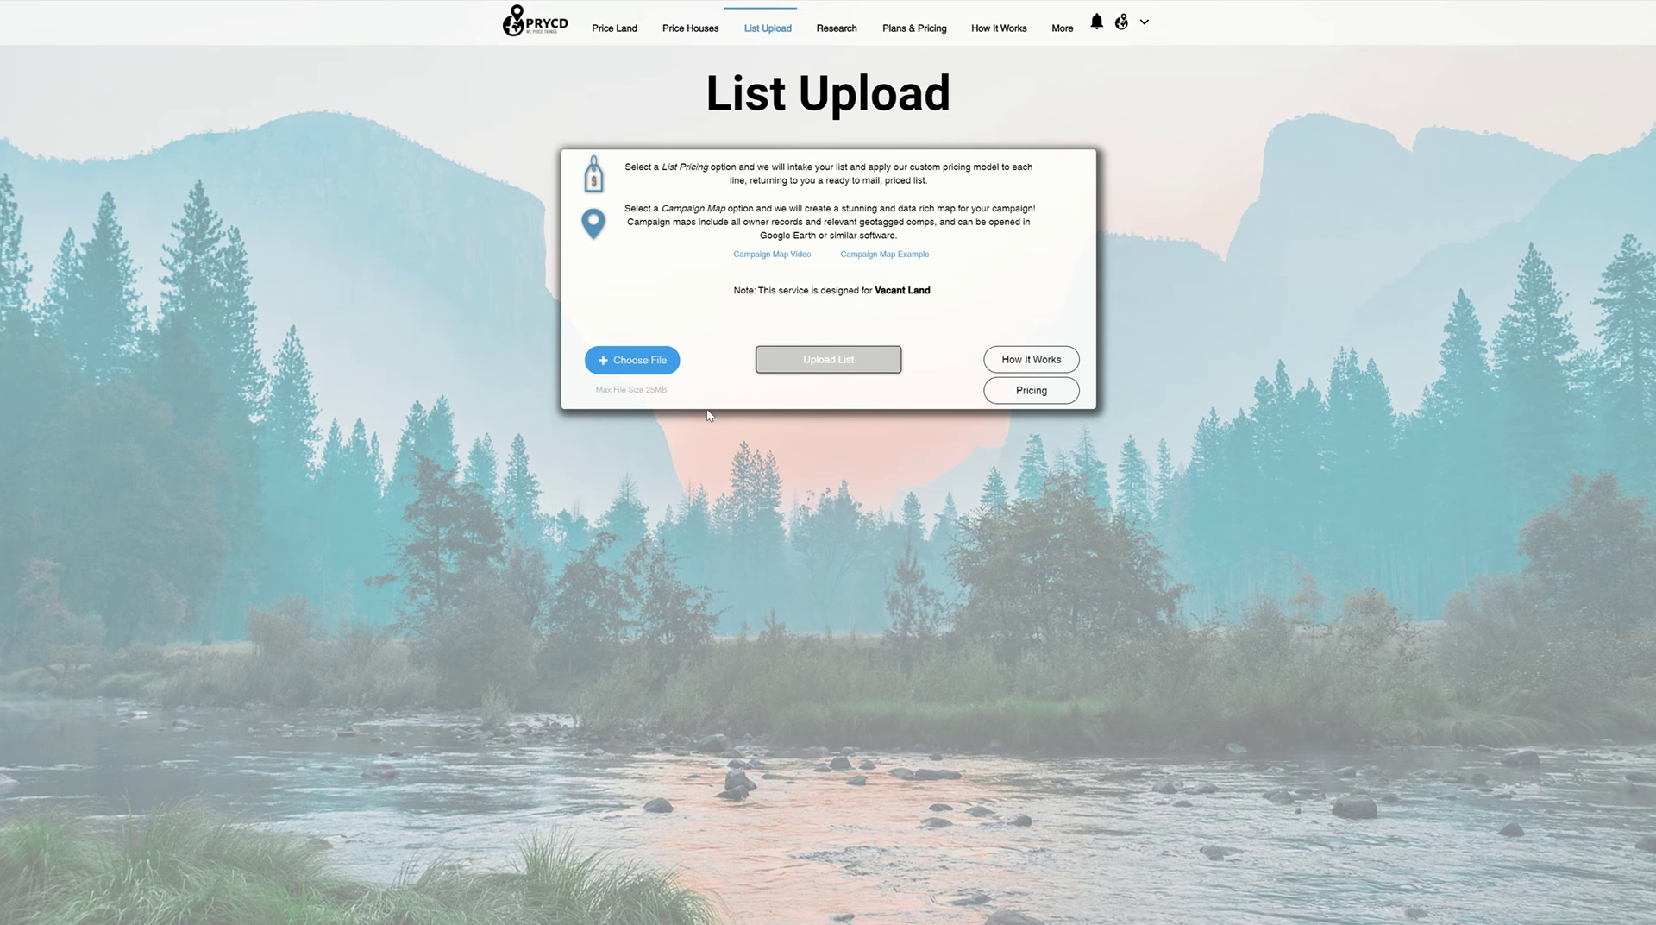
- Upload the DataTree Export - Scrubbed file and choose to create List Pricing + Campaign Map
left_click(631, 362)
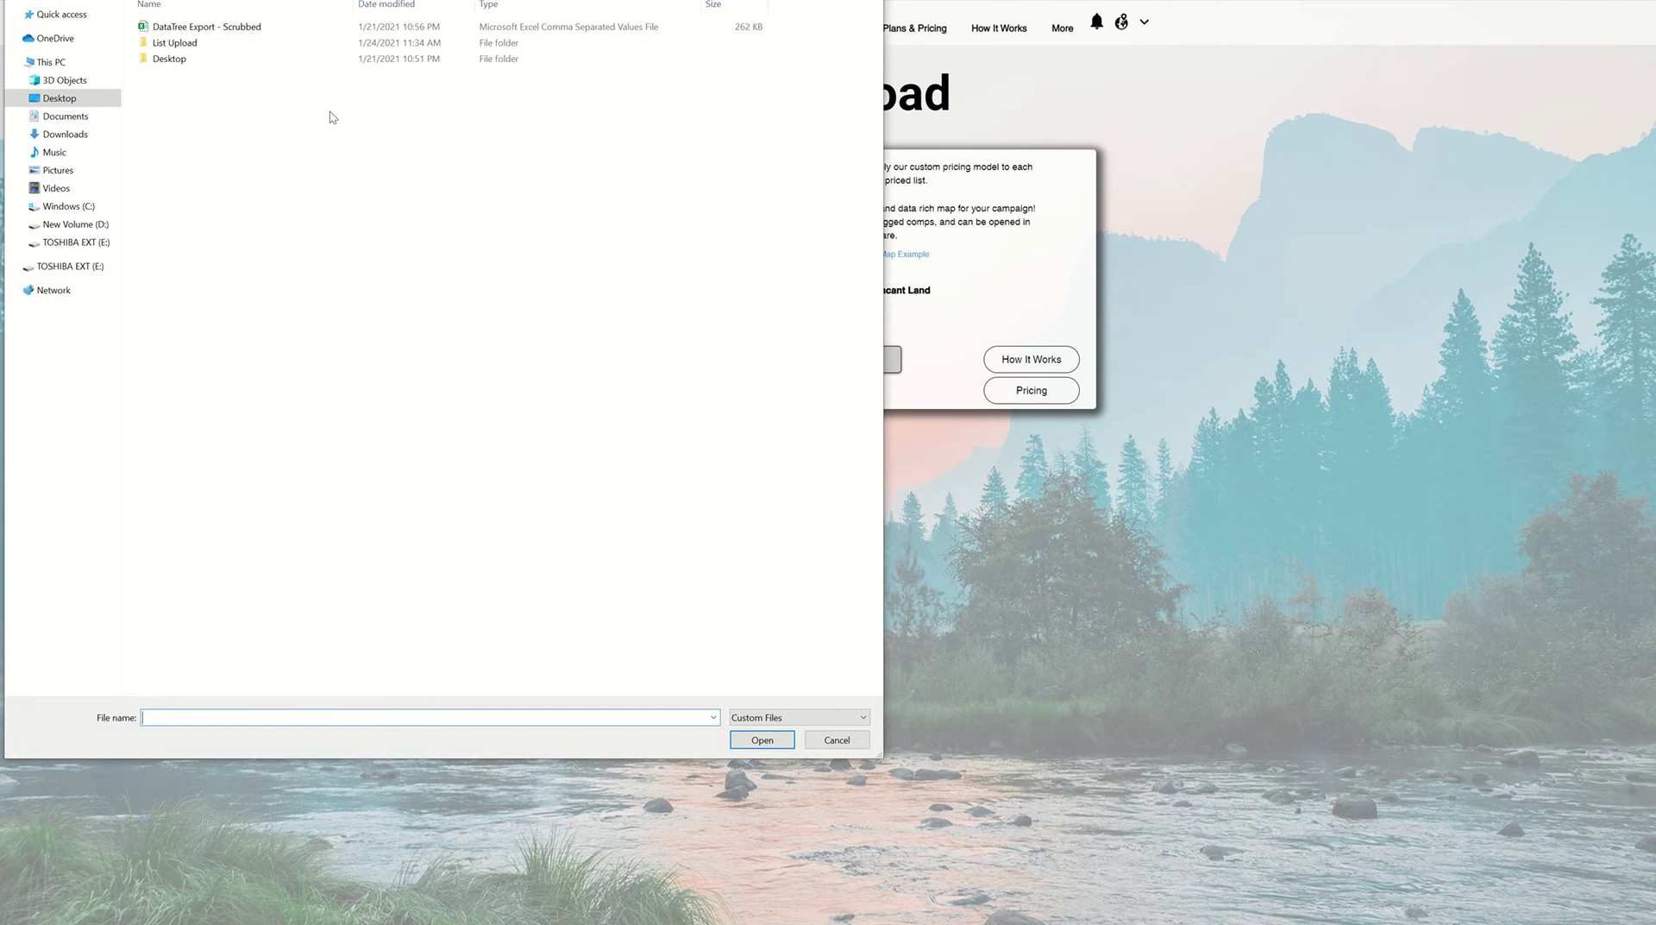
double_click(308, 32)
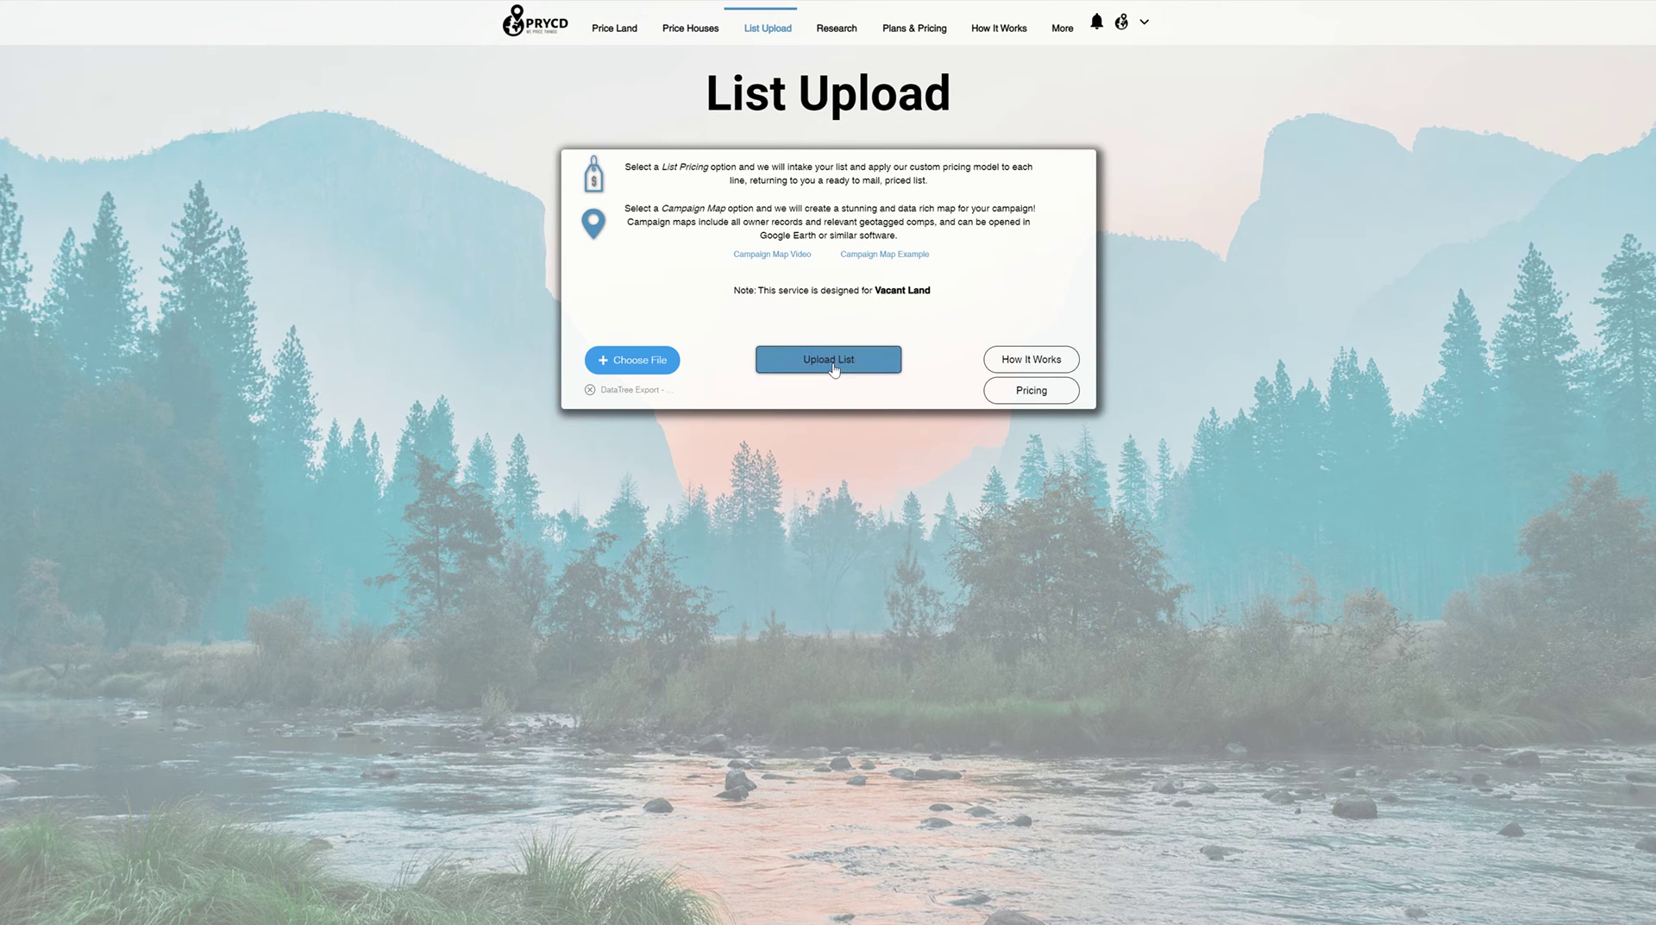
left_click(833, 366)
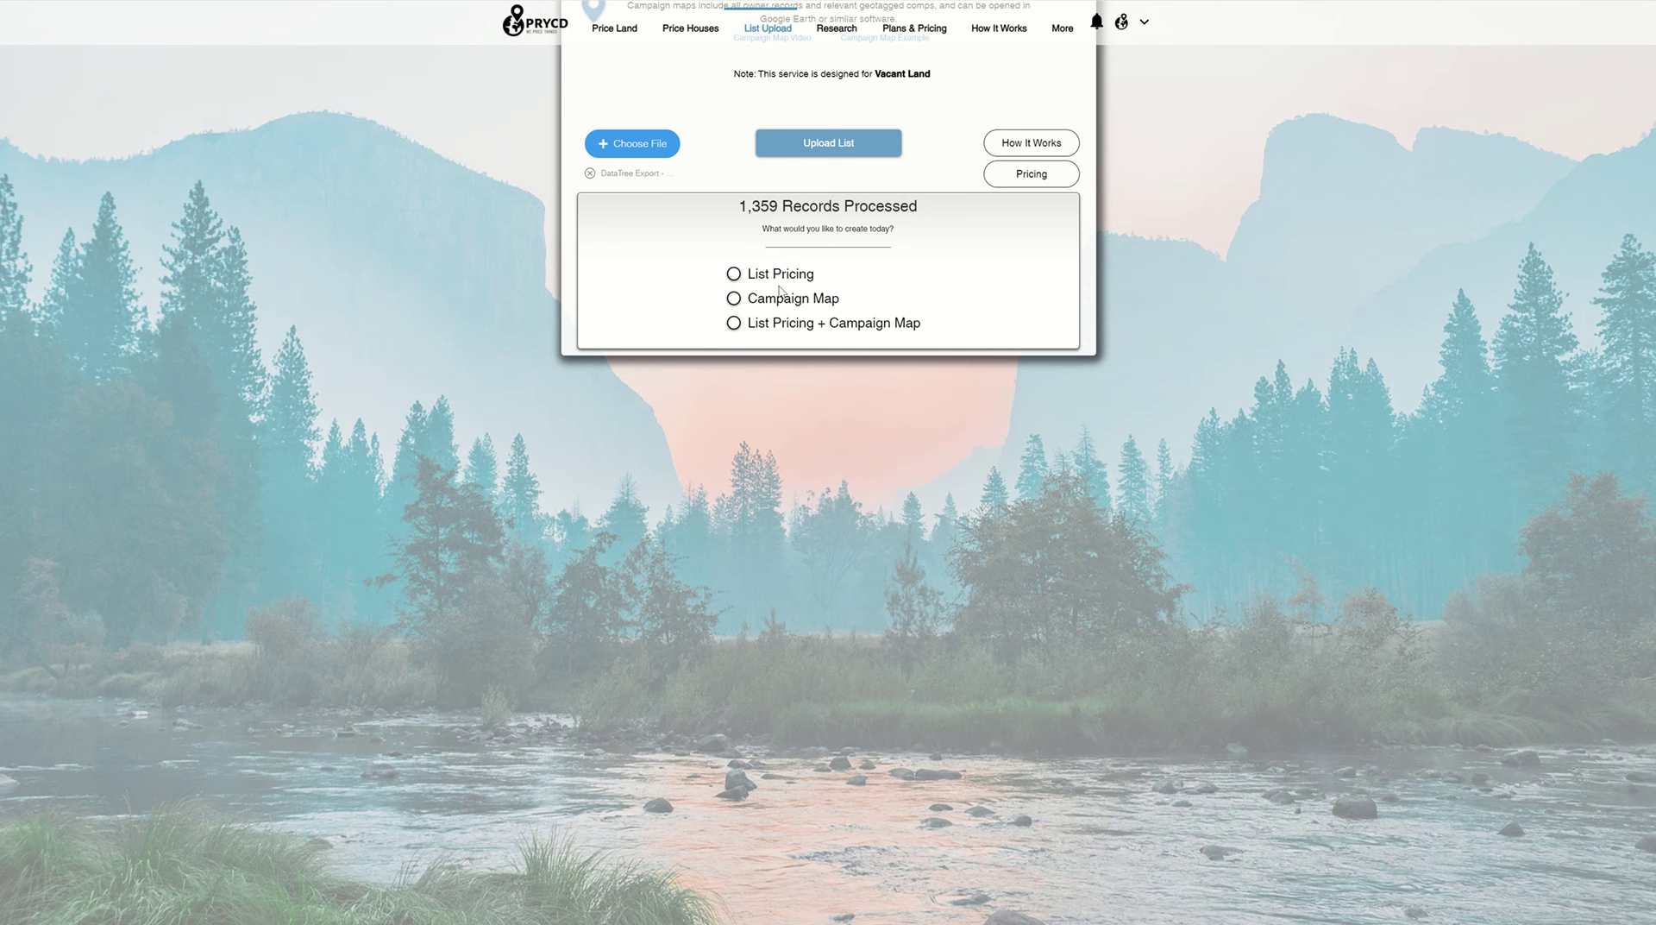
left_click(733, 322)
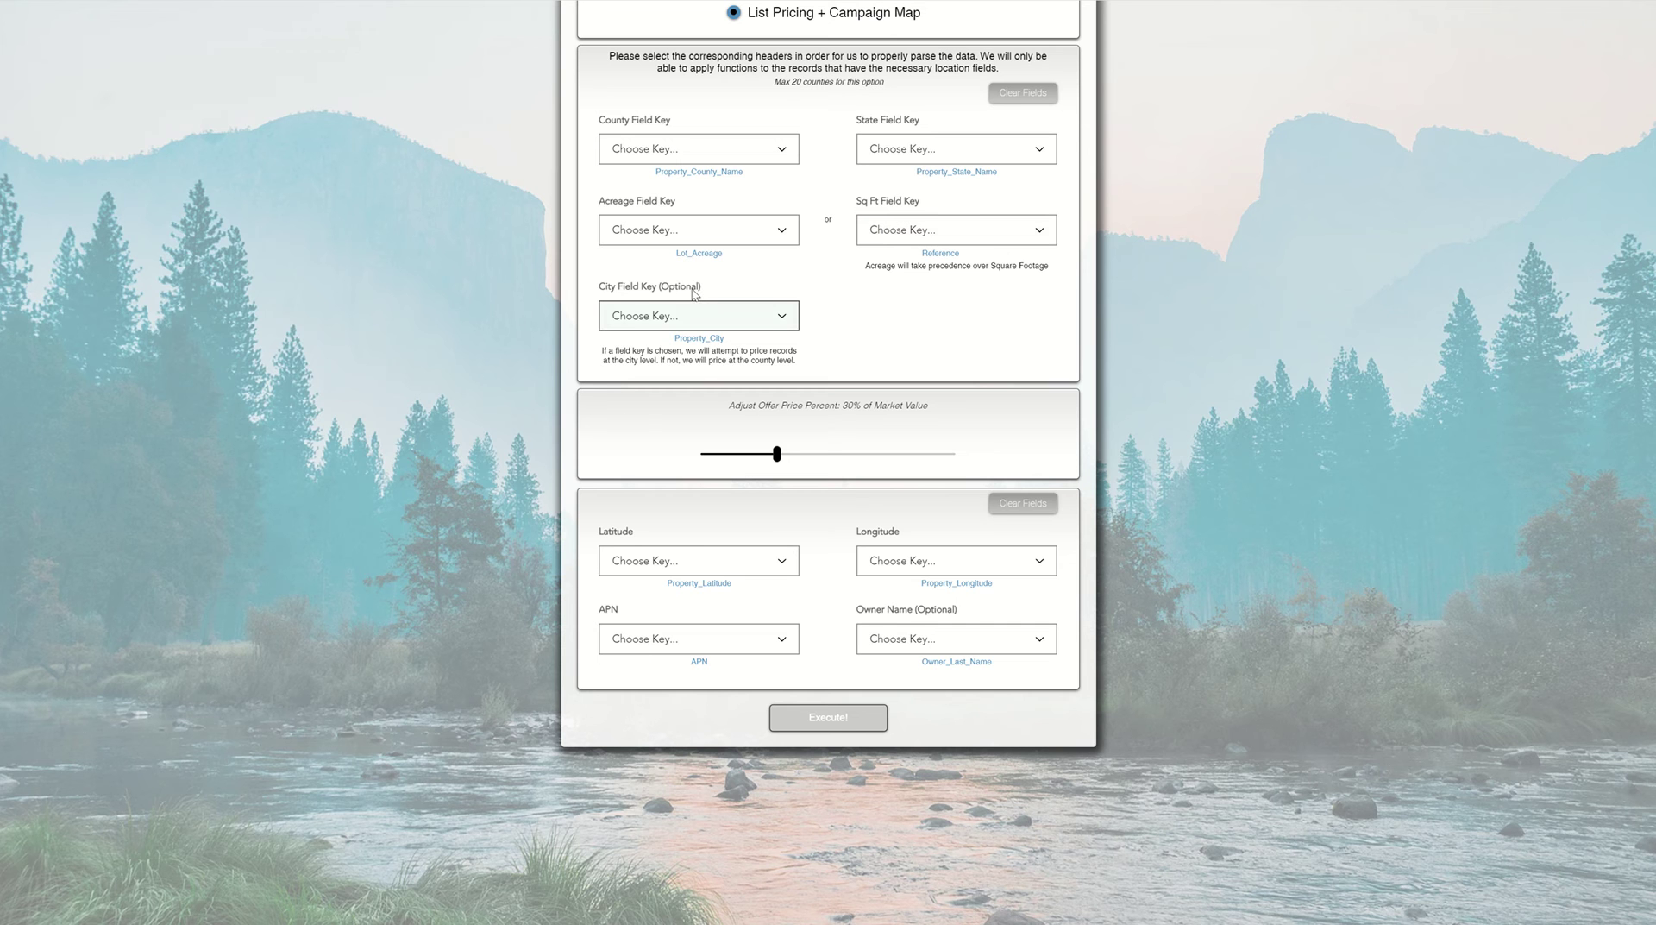
- Map county, state, acreage and city to Property_County_Name, Property_State_Name, Lot_Acreage and Property_City, and set the offer price to 25% of market value
left_click(780, 154)
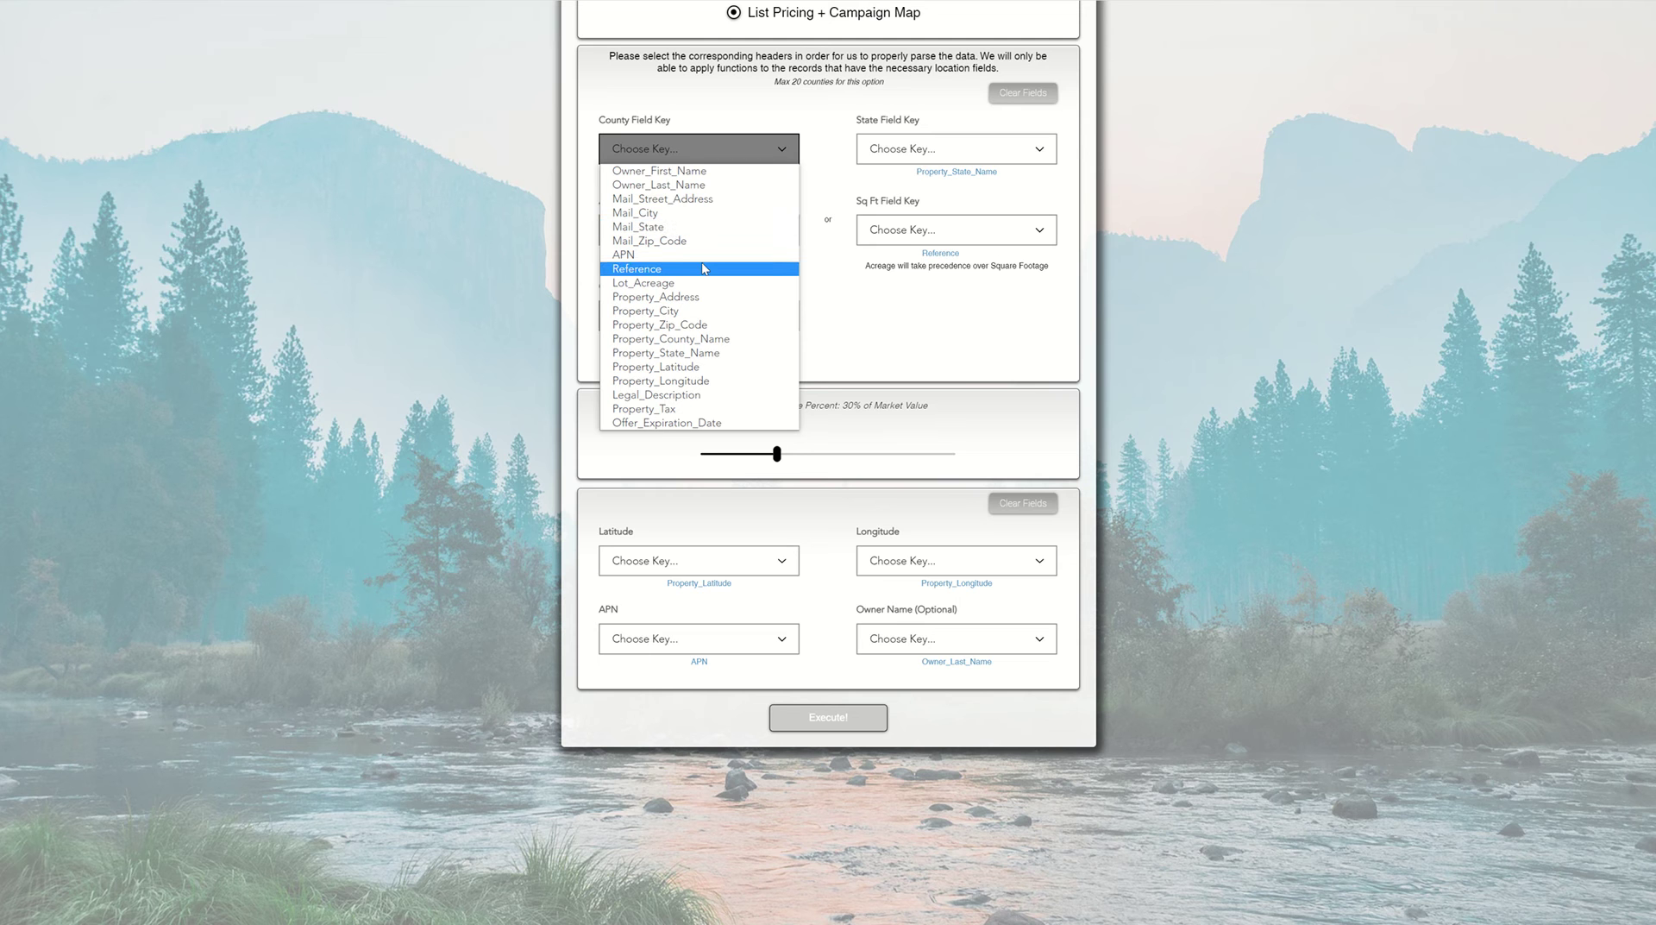
left_click(694, 339)
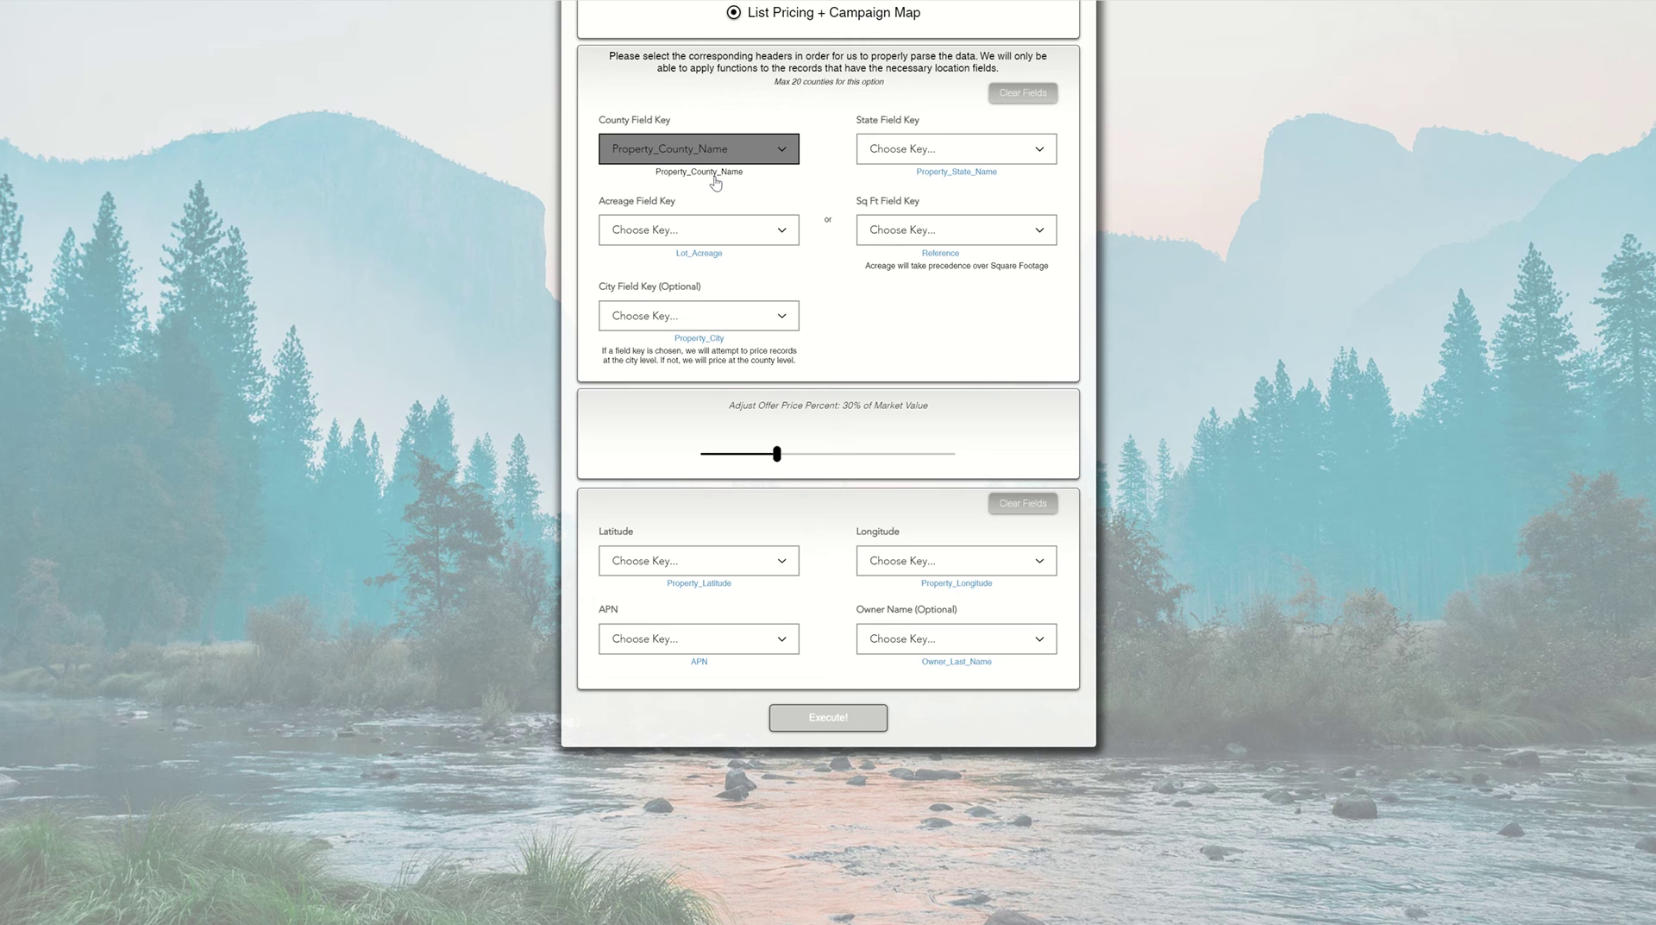
left_click(955, 171)
left_click(699, 253)
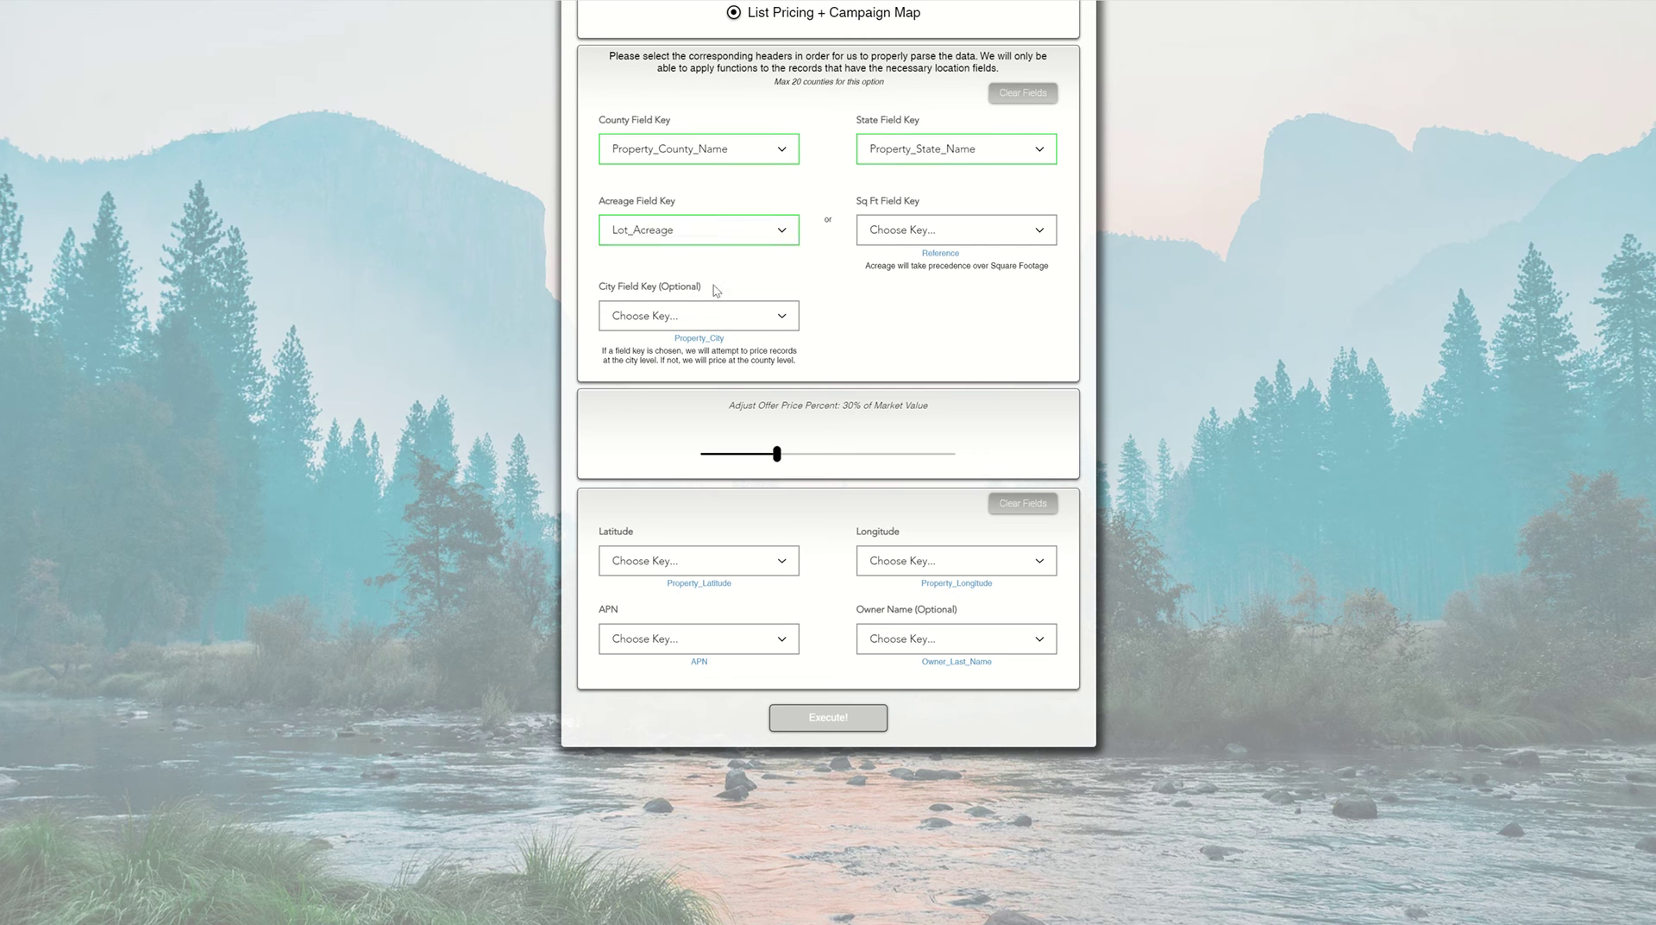
left_click(699, 339)
left_click_drag(777, 453, 766, 459)
- Map latitude, longitude, APN and owner name to Property_Latitude, Property_Longitude, APN and Owner_Last_Name, and execute the pricing and mapping
scroll(782, 476, "down", 1)
scroll(782, 475, "down", 1)
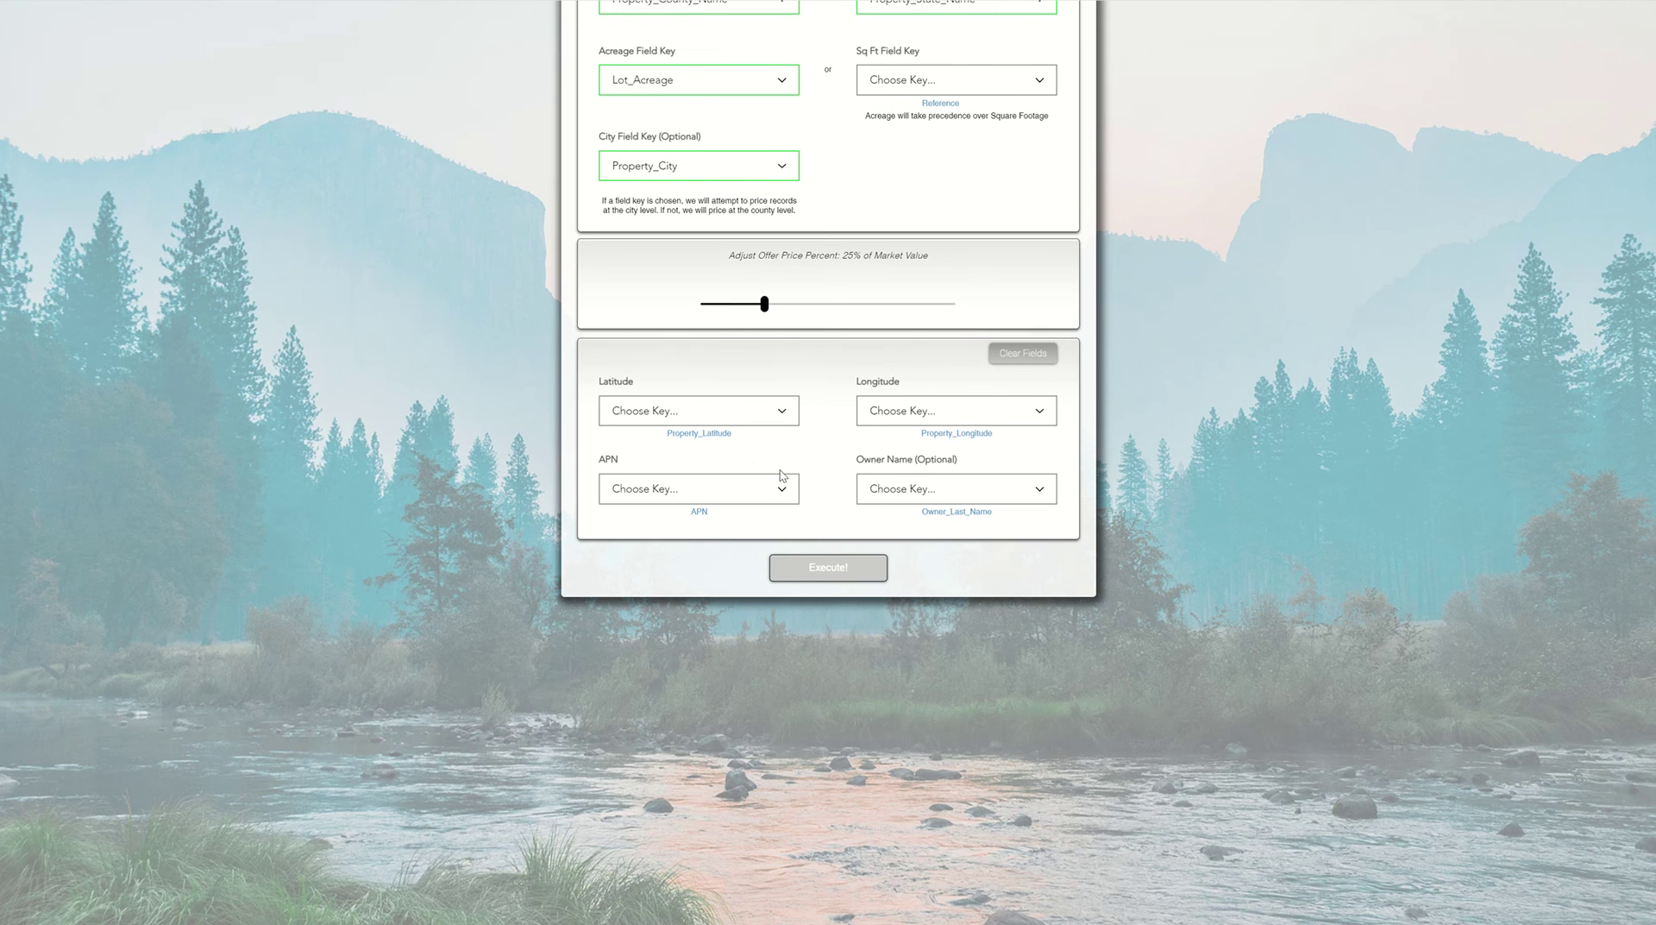
left_click(699, 433)
left_click(947, 434)
left_click(699, 511)
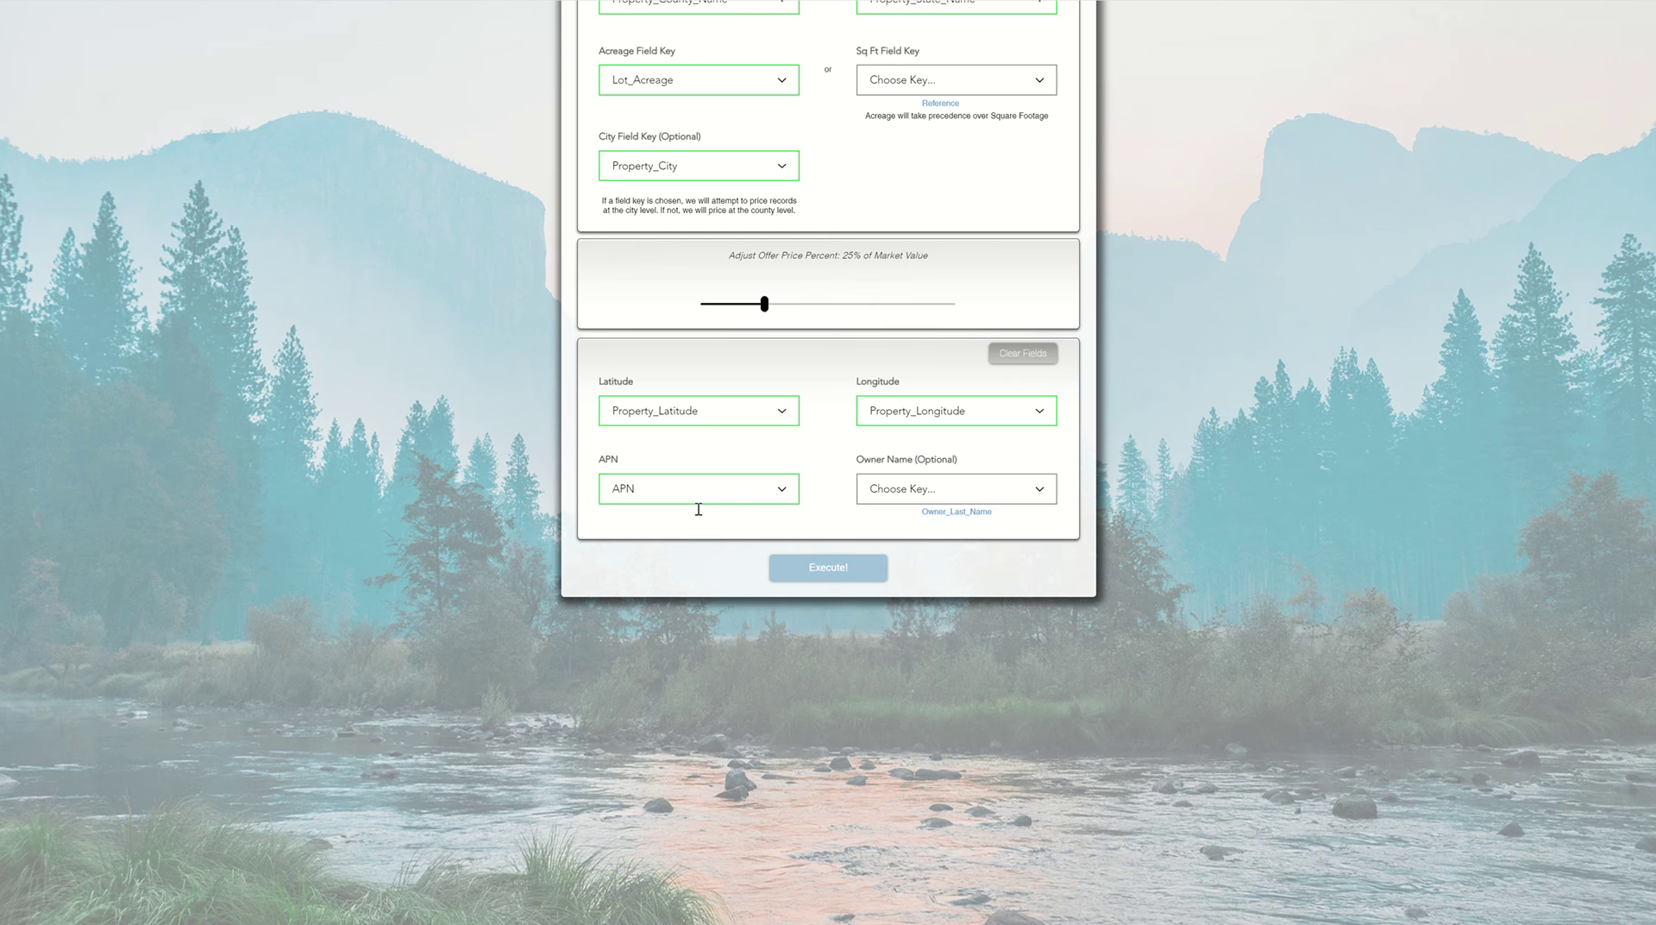
left_click(957, 513)
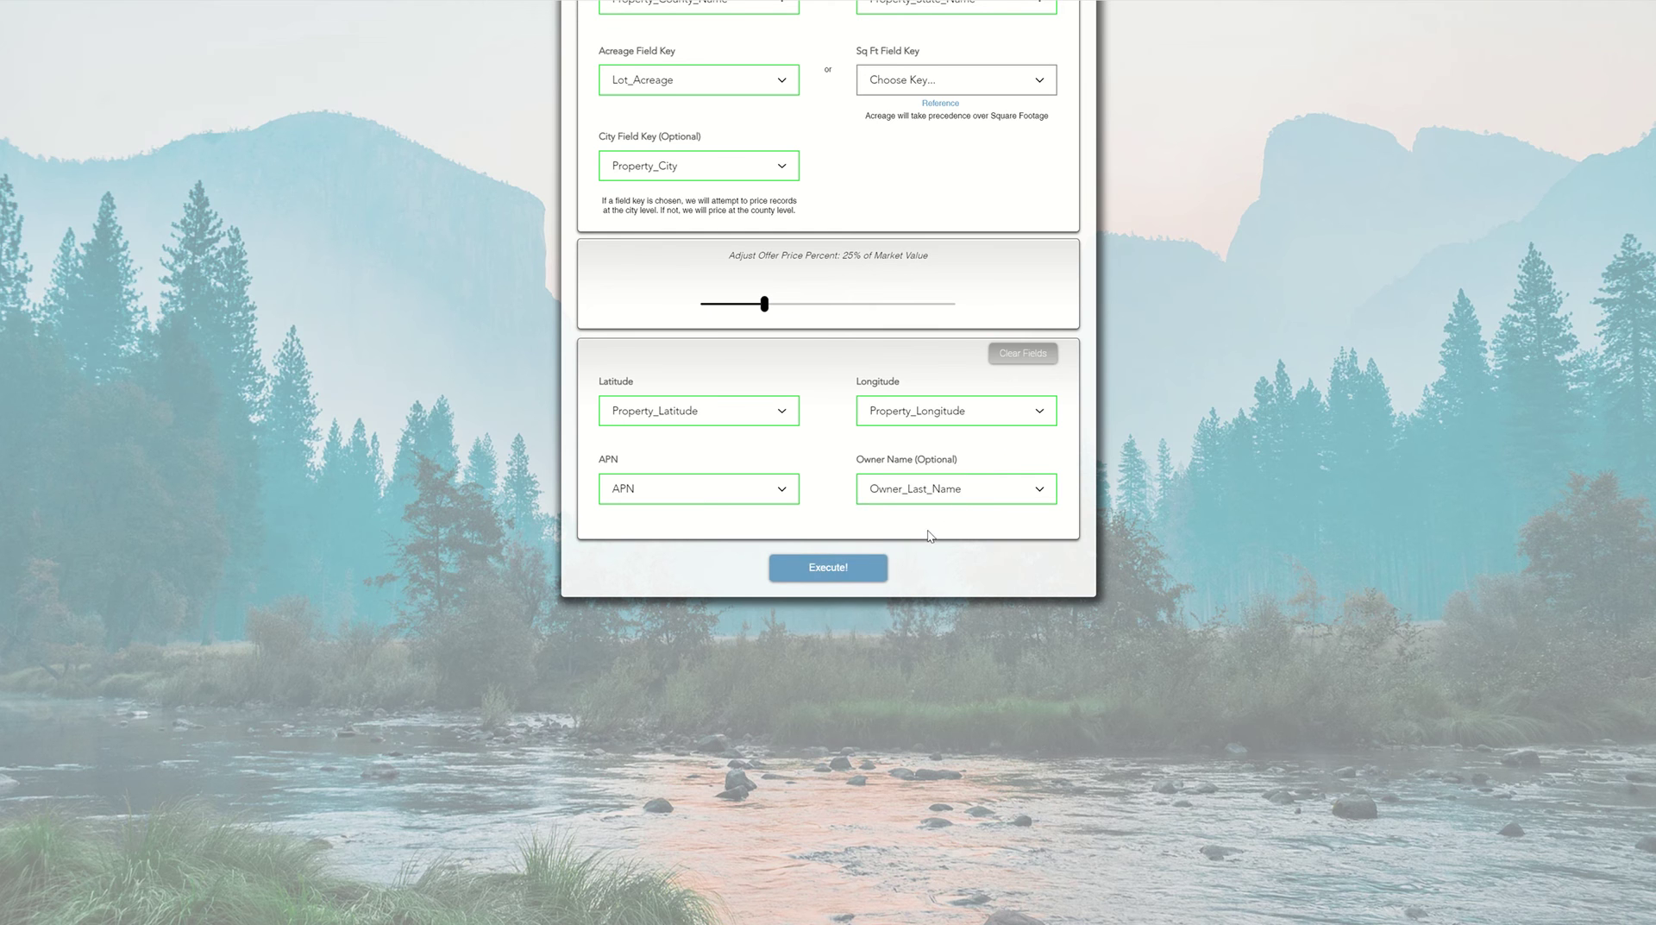
left_click(828, 569)
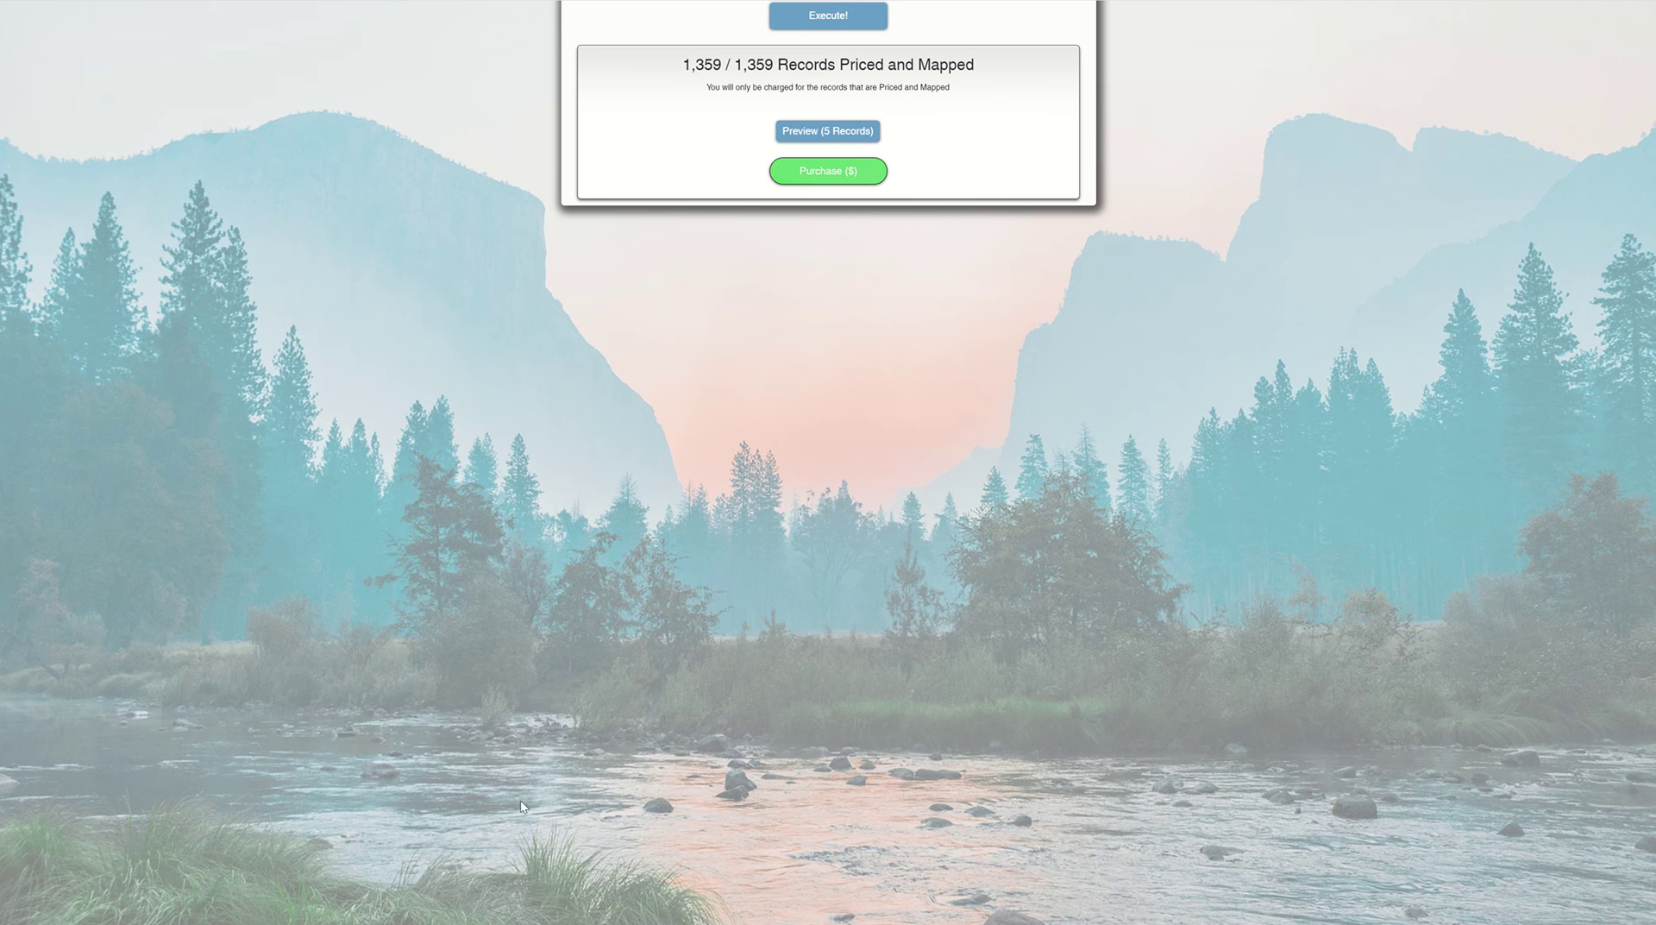
- Switch to File Explorer, open PRYCD Pricing from the List Upload folder in Excel, and autofit all column widths
key("alt+Tab")
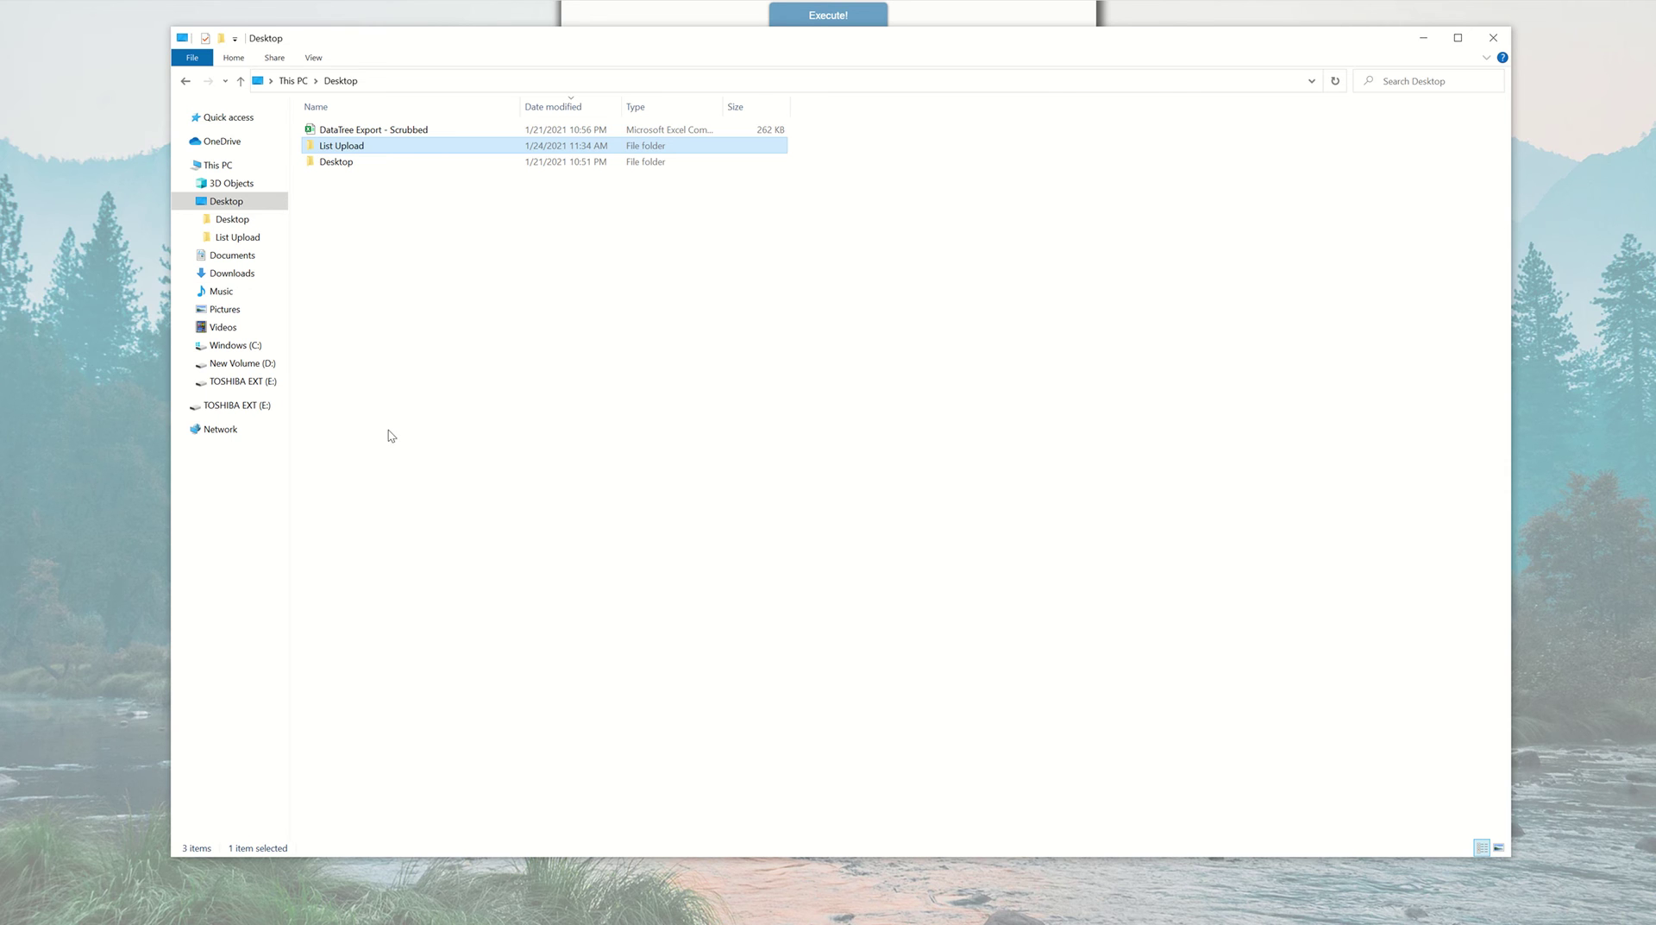
double_click(380, 148)
double_click(381, 148)
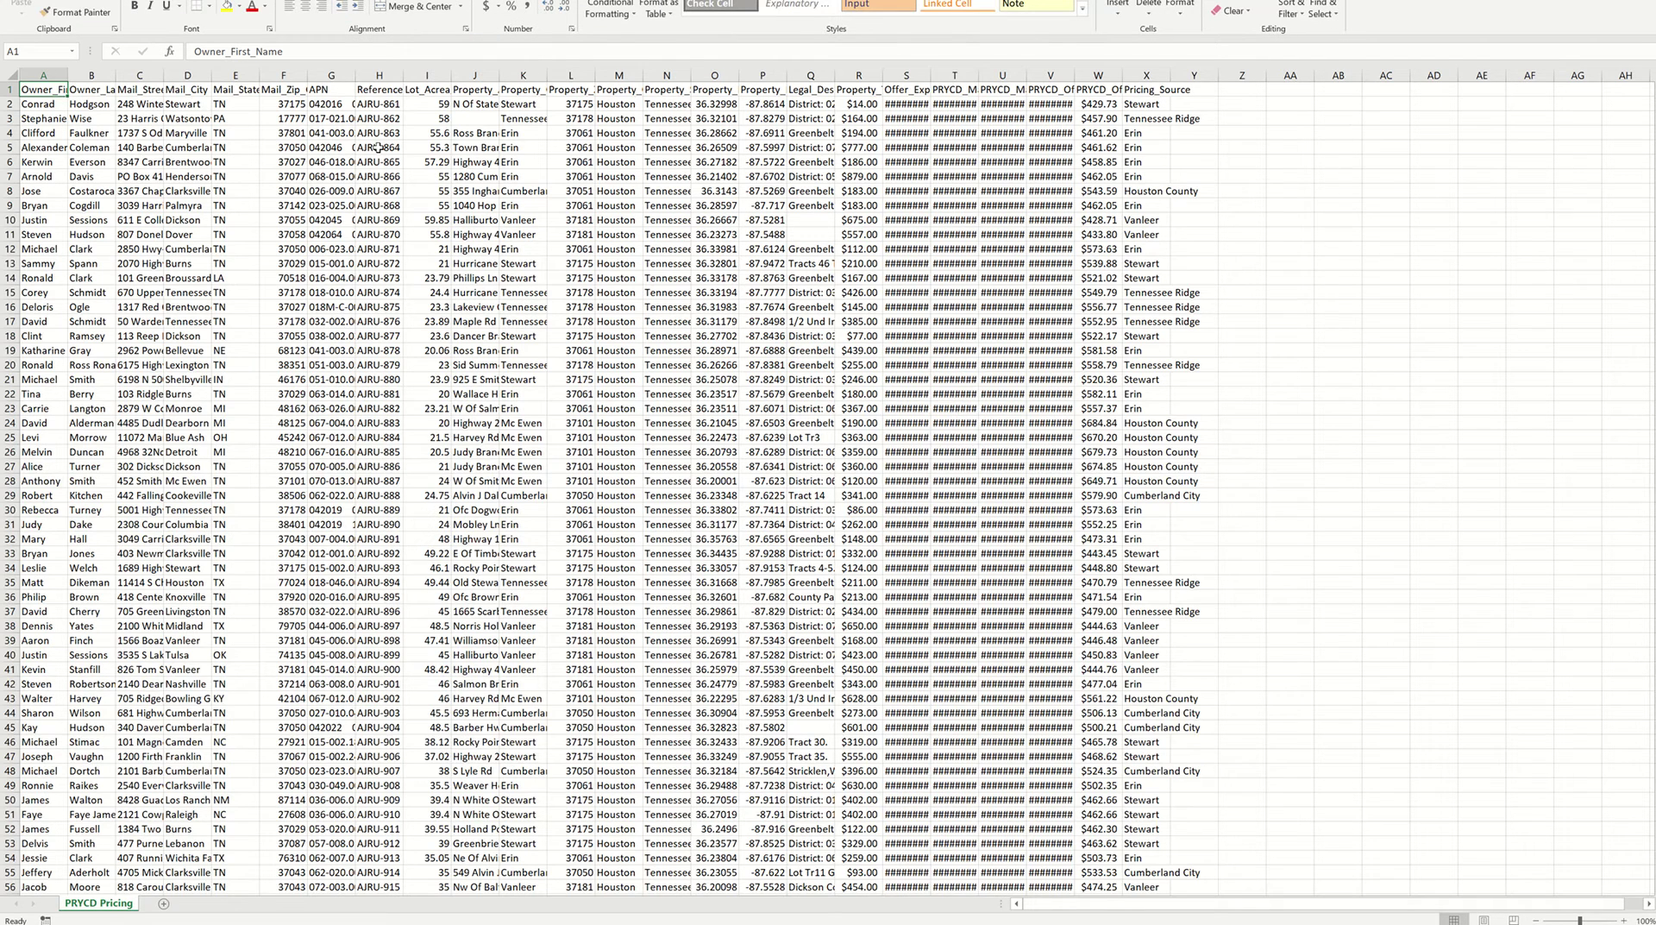
left_click(10, 74)
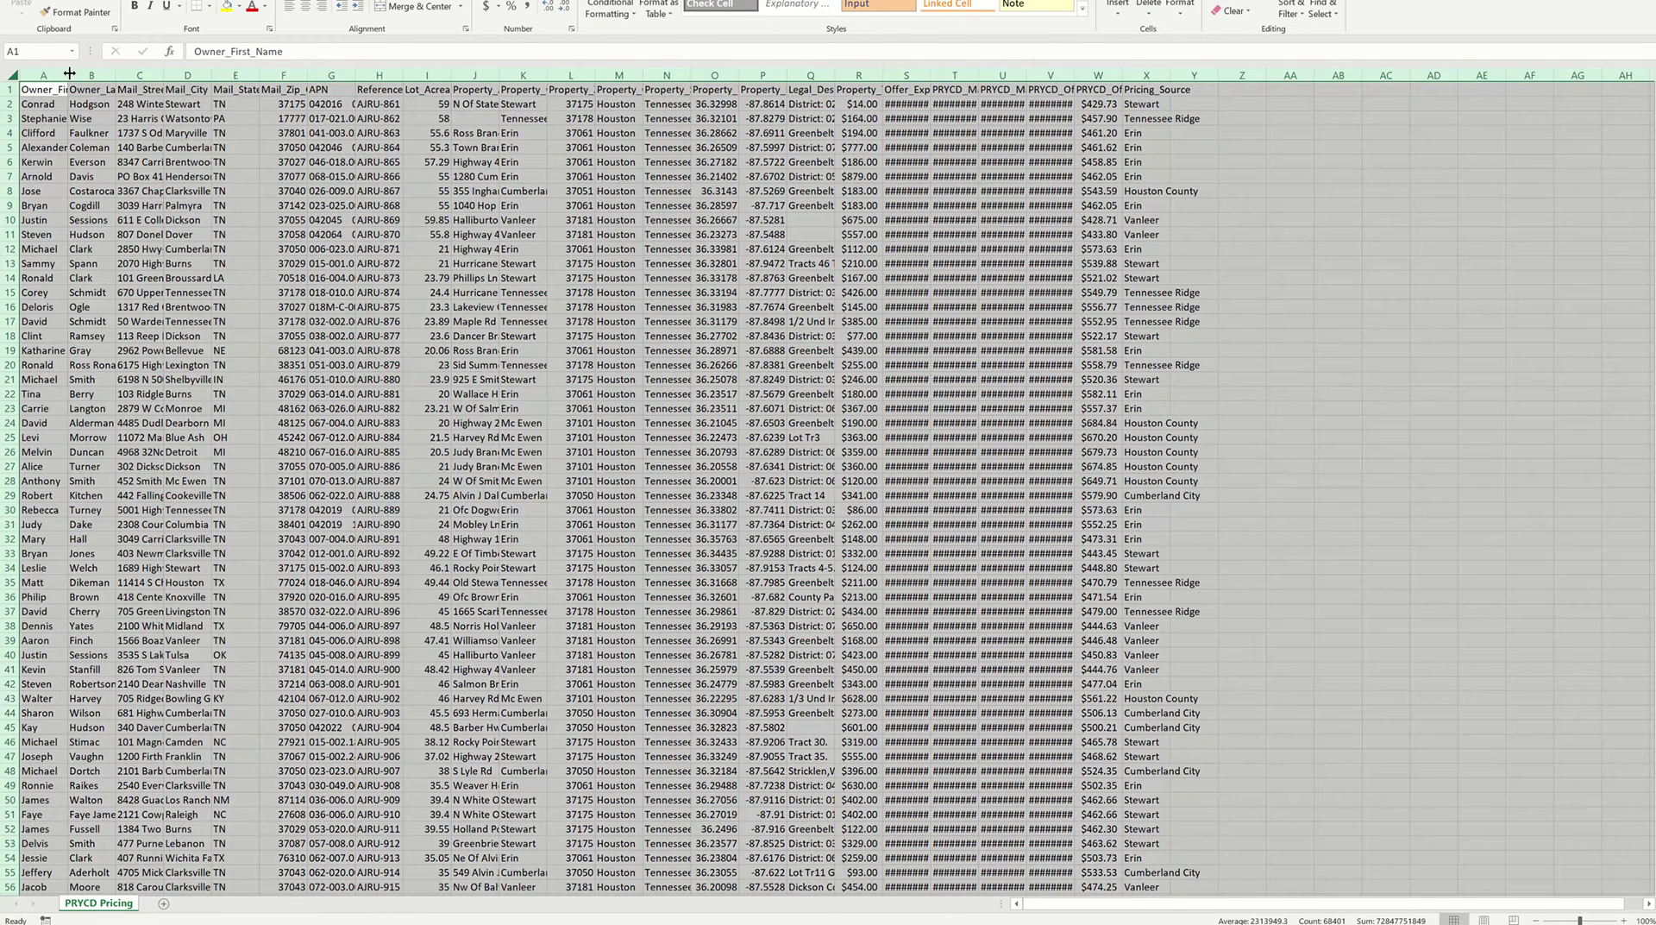
double_click(69, 74)
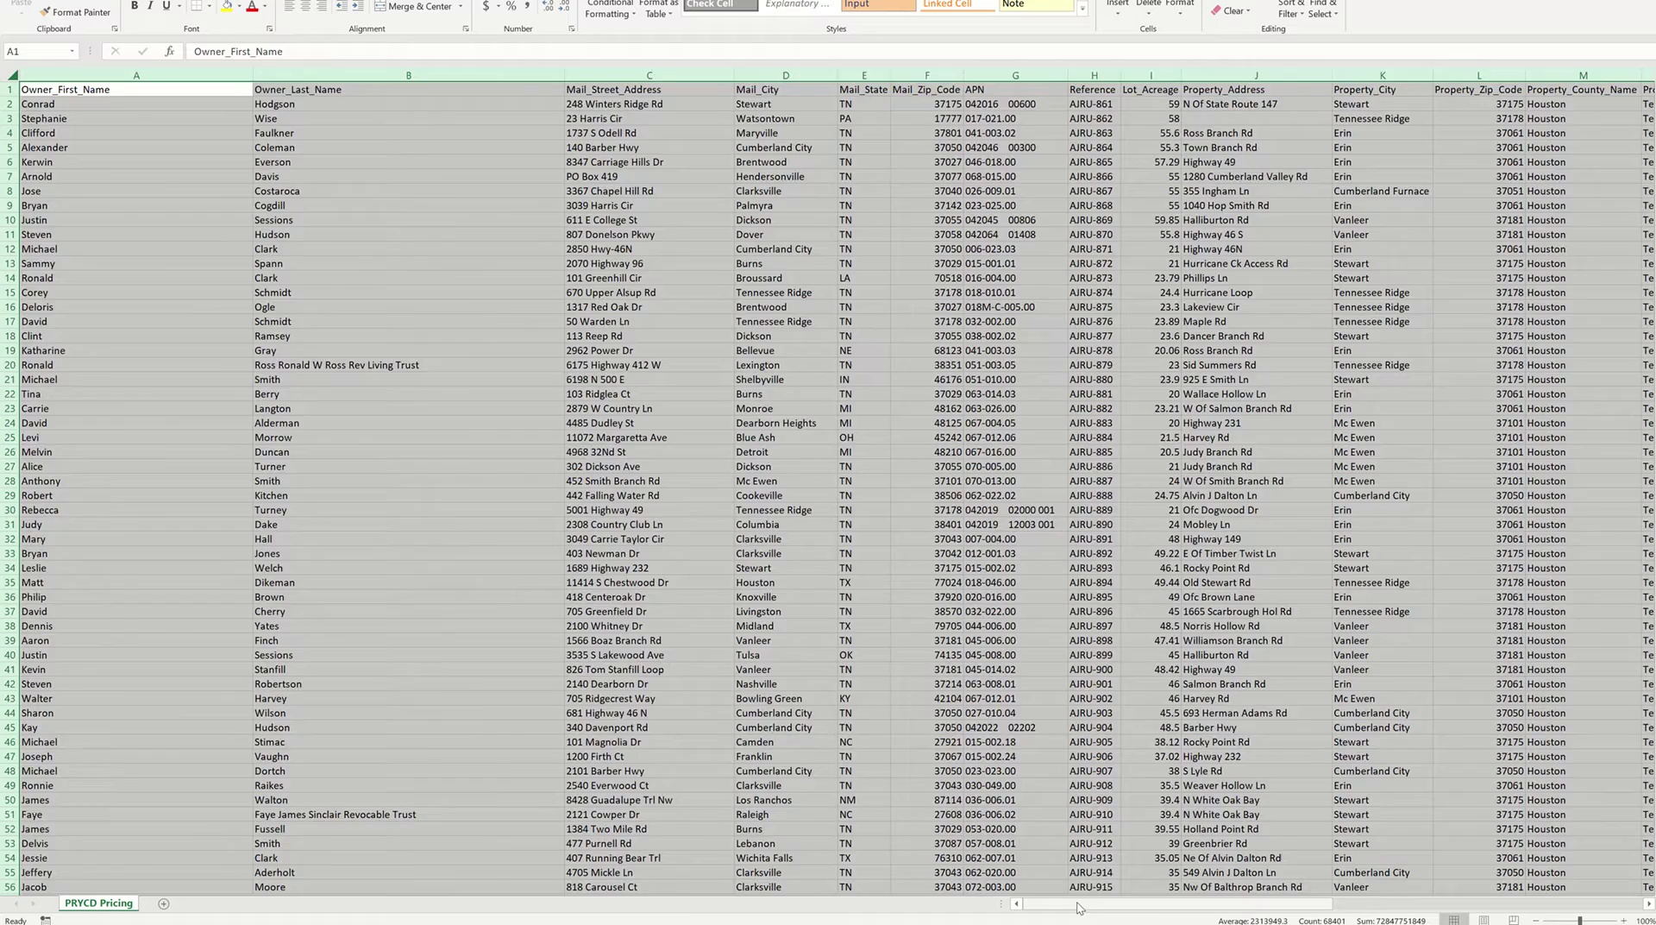
- Review the added PRYCD columns for market price, market price per acre, offer price, offer price per acre and pricing source
left_click_drag(1078, 906, 1374, 906)
left_click(1160, 131)
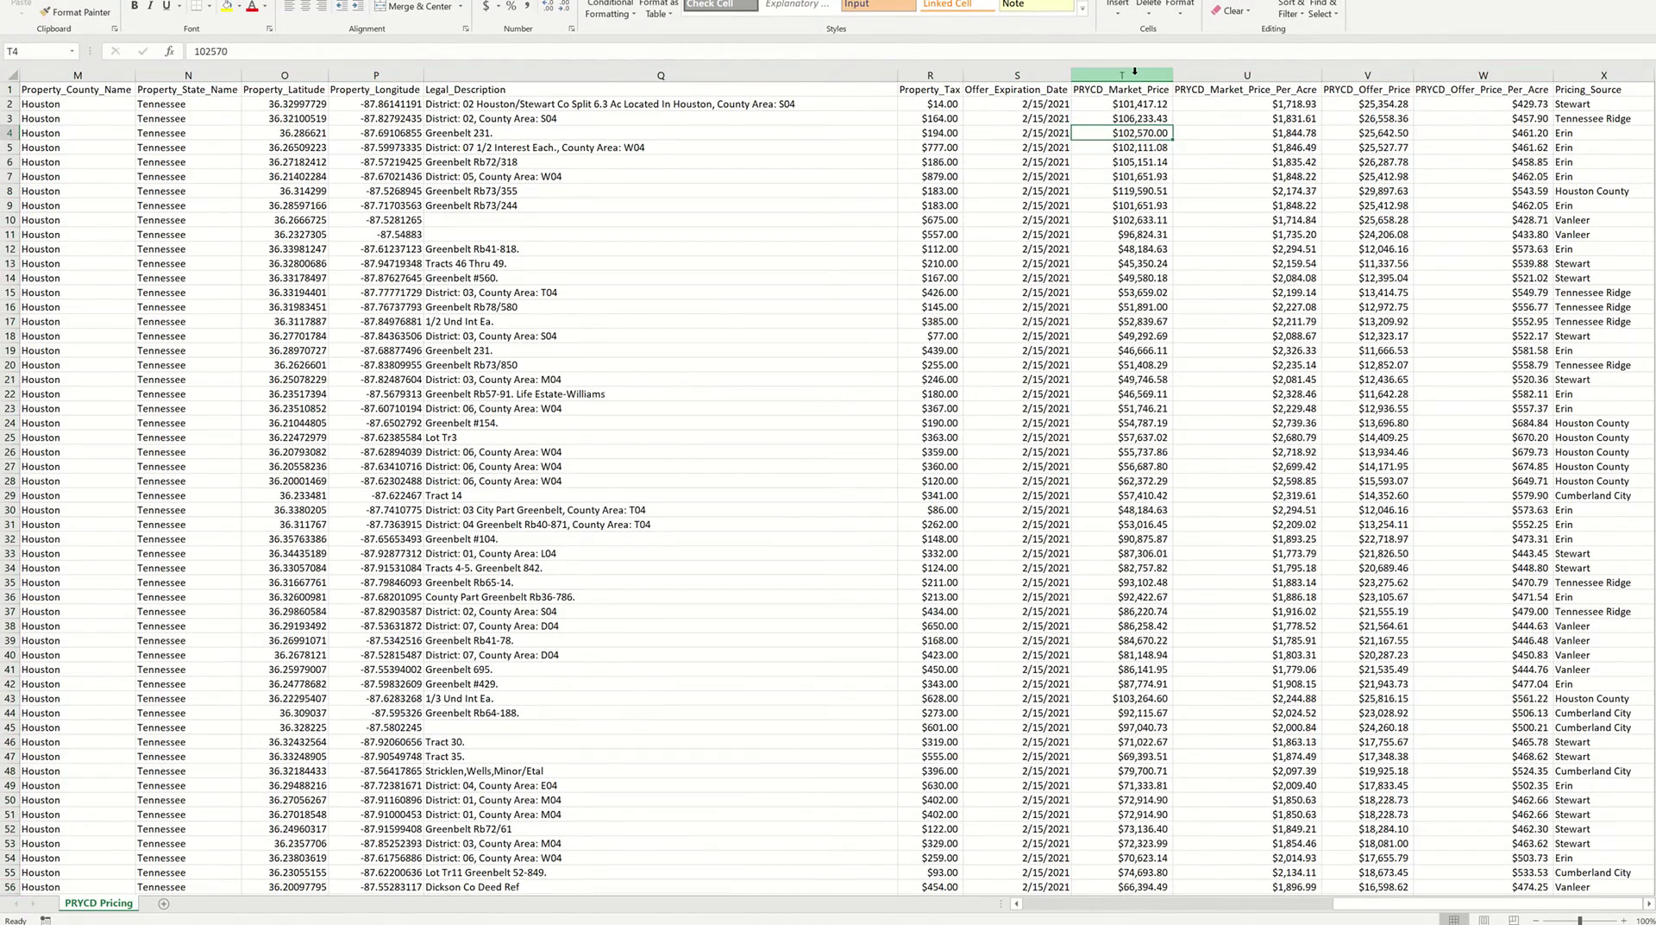
left_click(1135, 71)
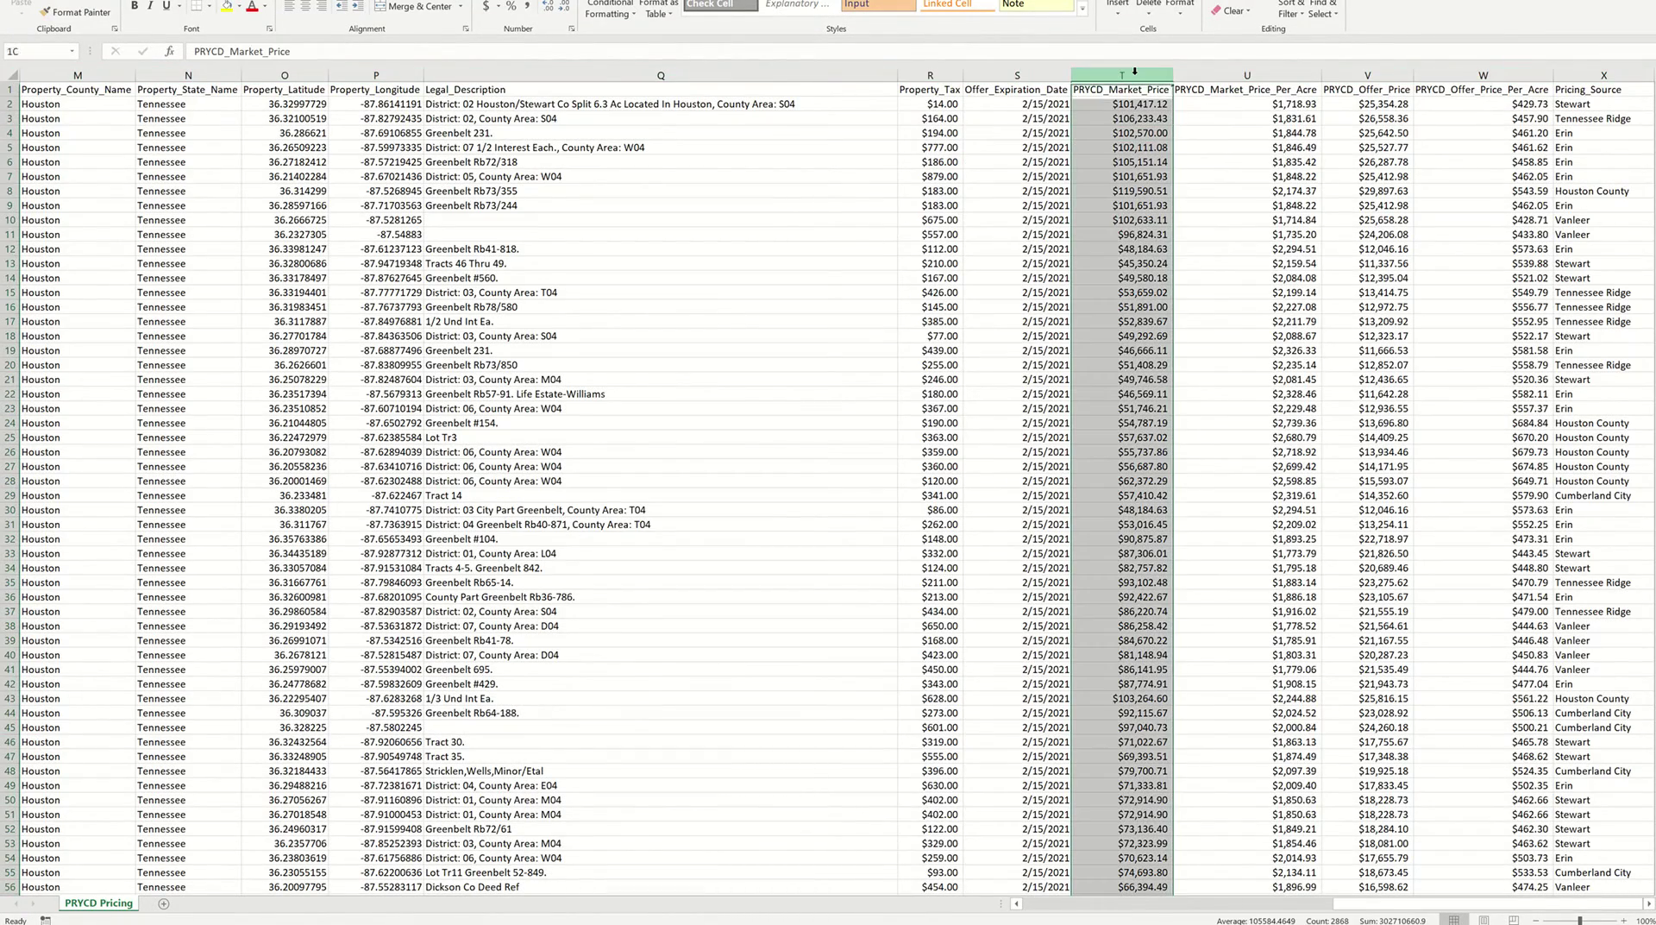
left_click(1249, 73)
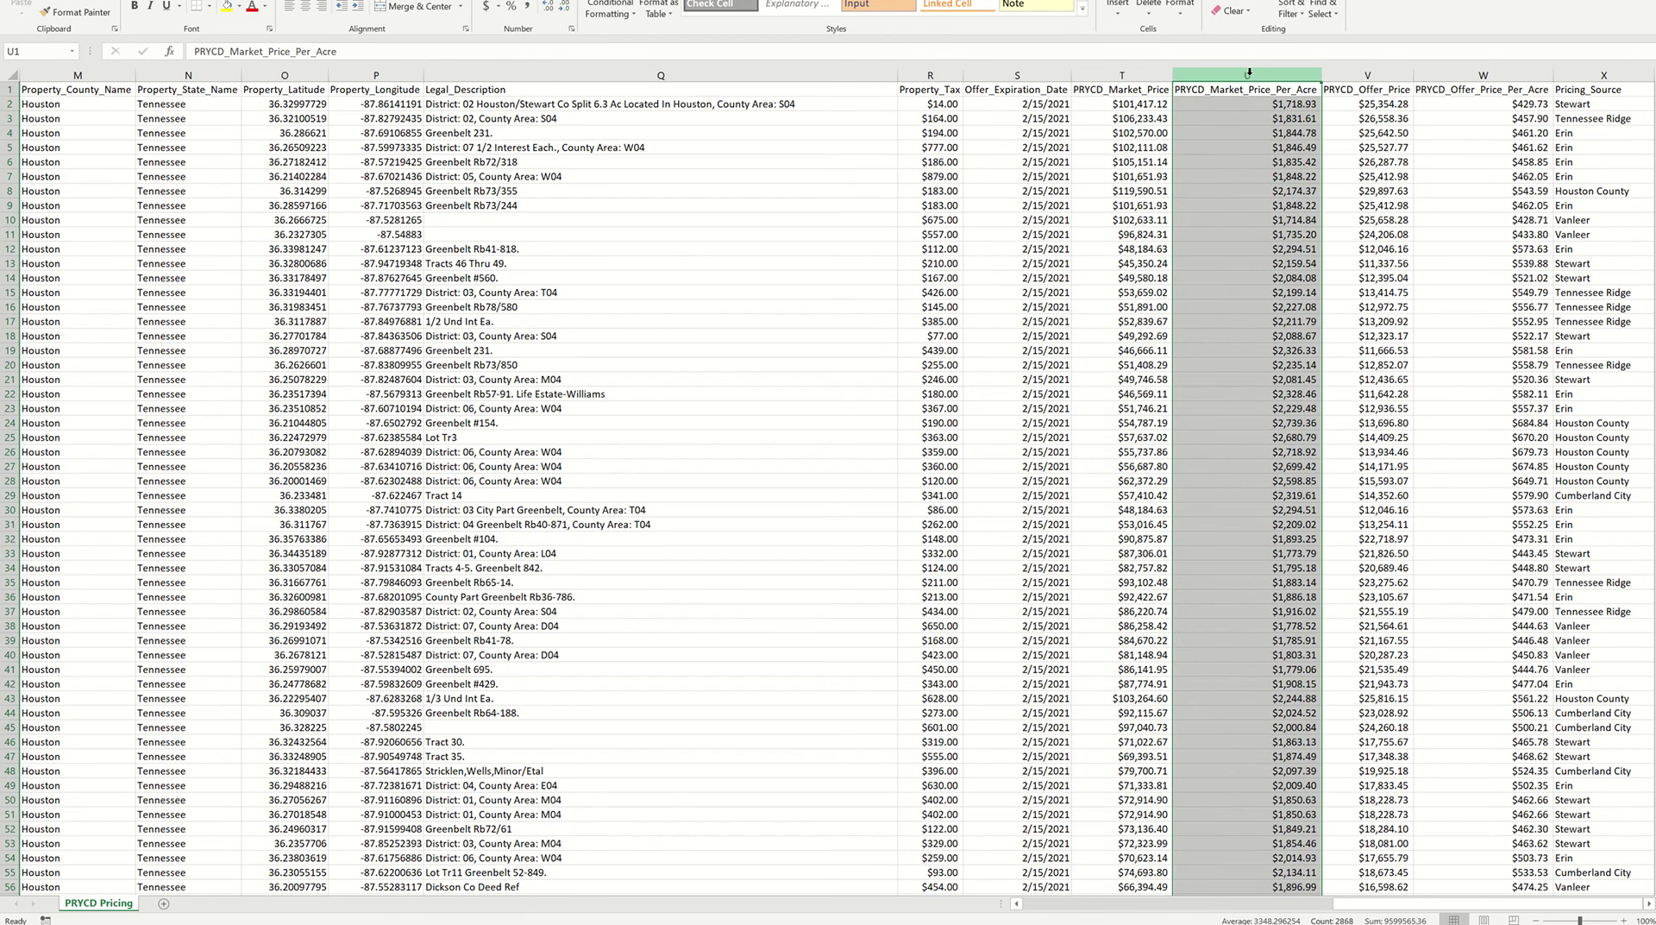
left_click(1368, 75)
left_click(1506, 75)
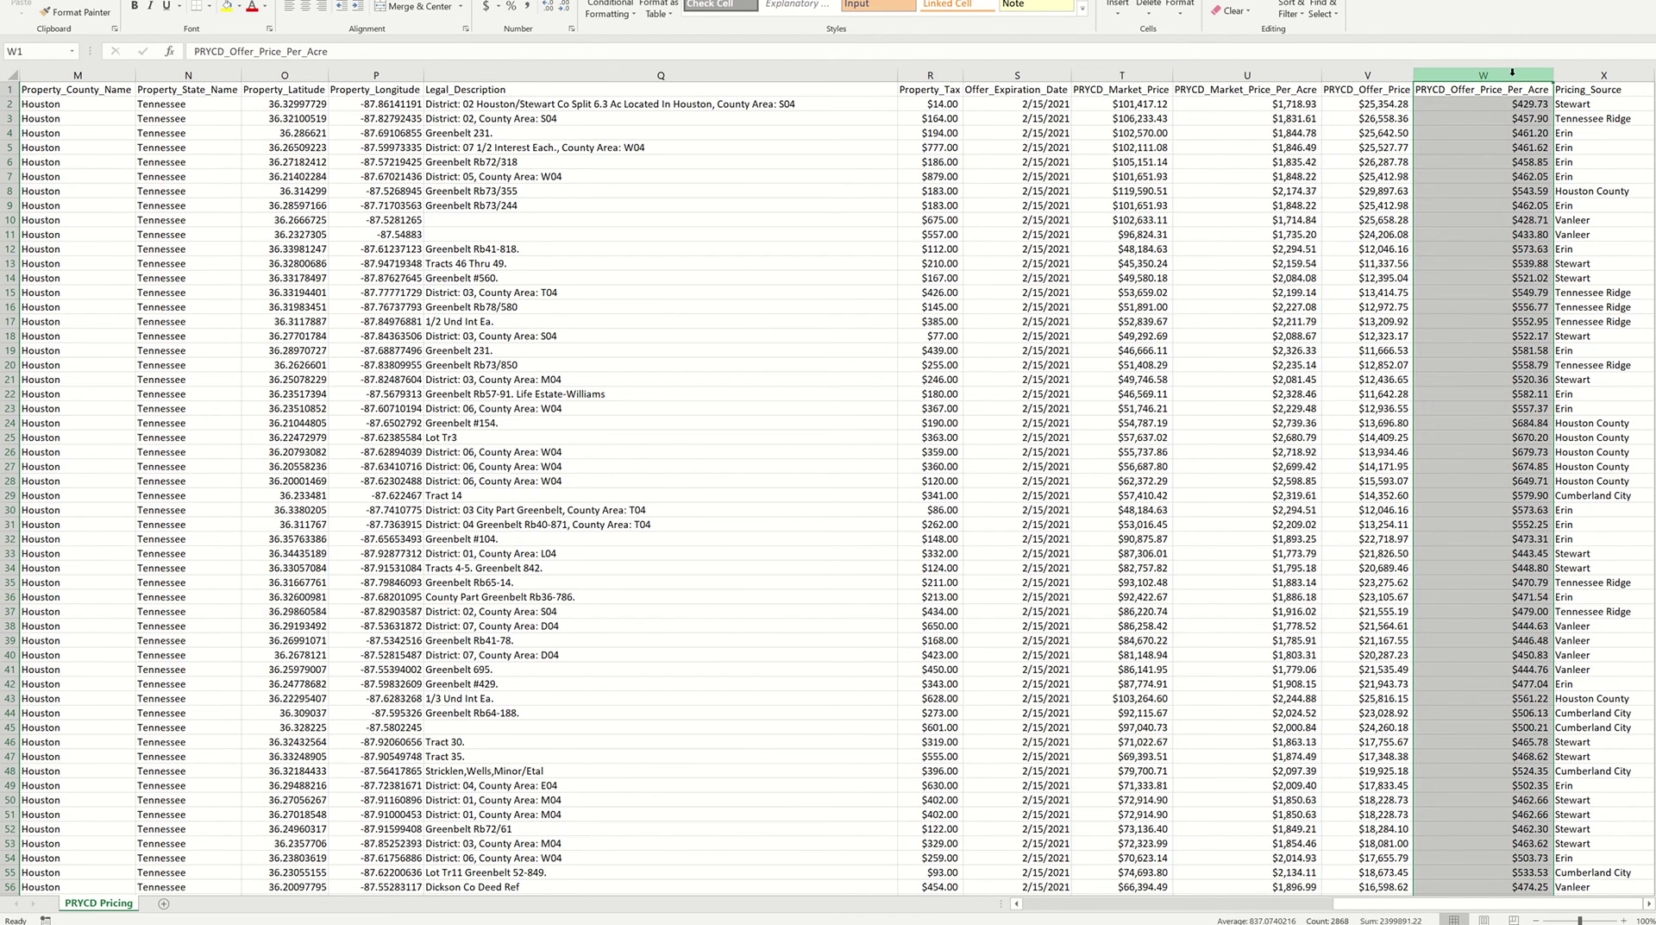
left_click(1590, 75)
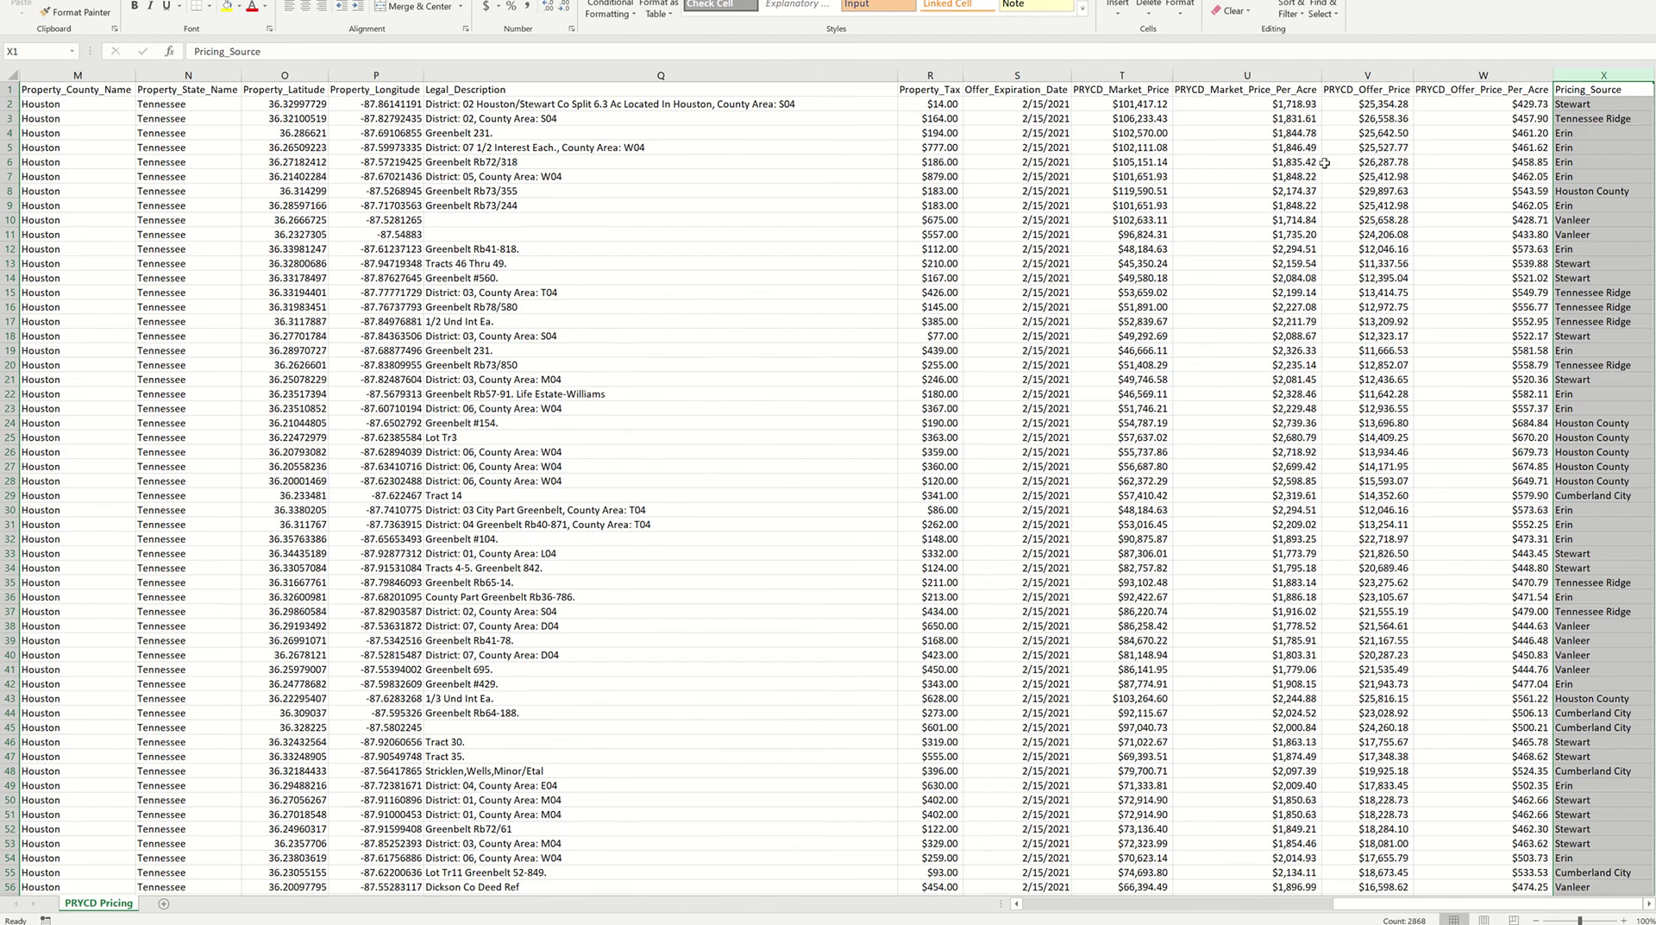
- Examine the priced records across the different counties, comparing their offer prices and pricing sources
scroll(1218, 214, "down", 11)
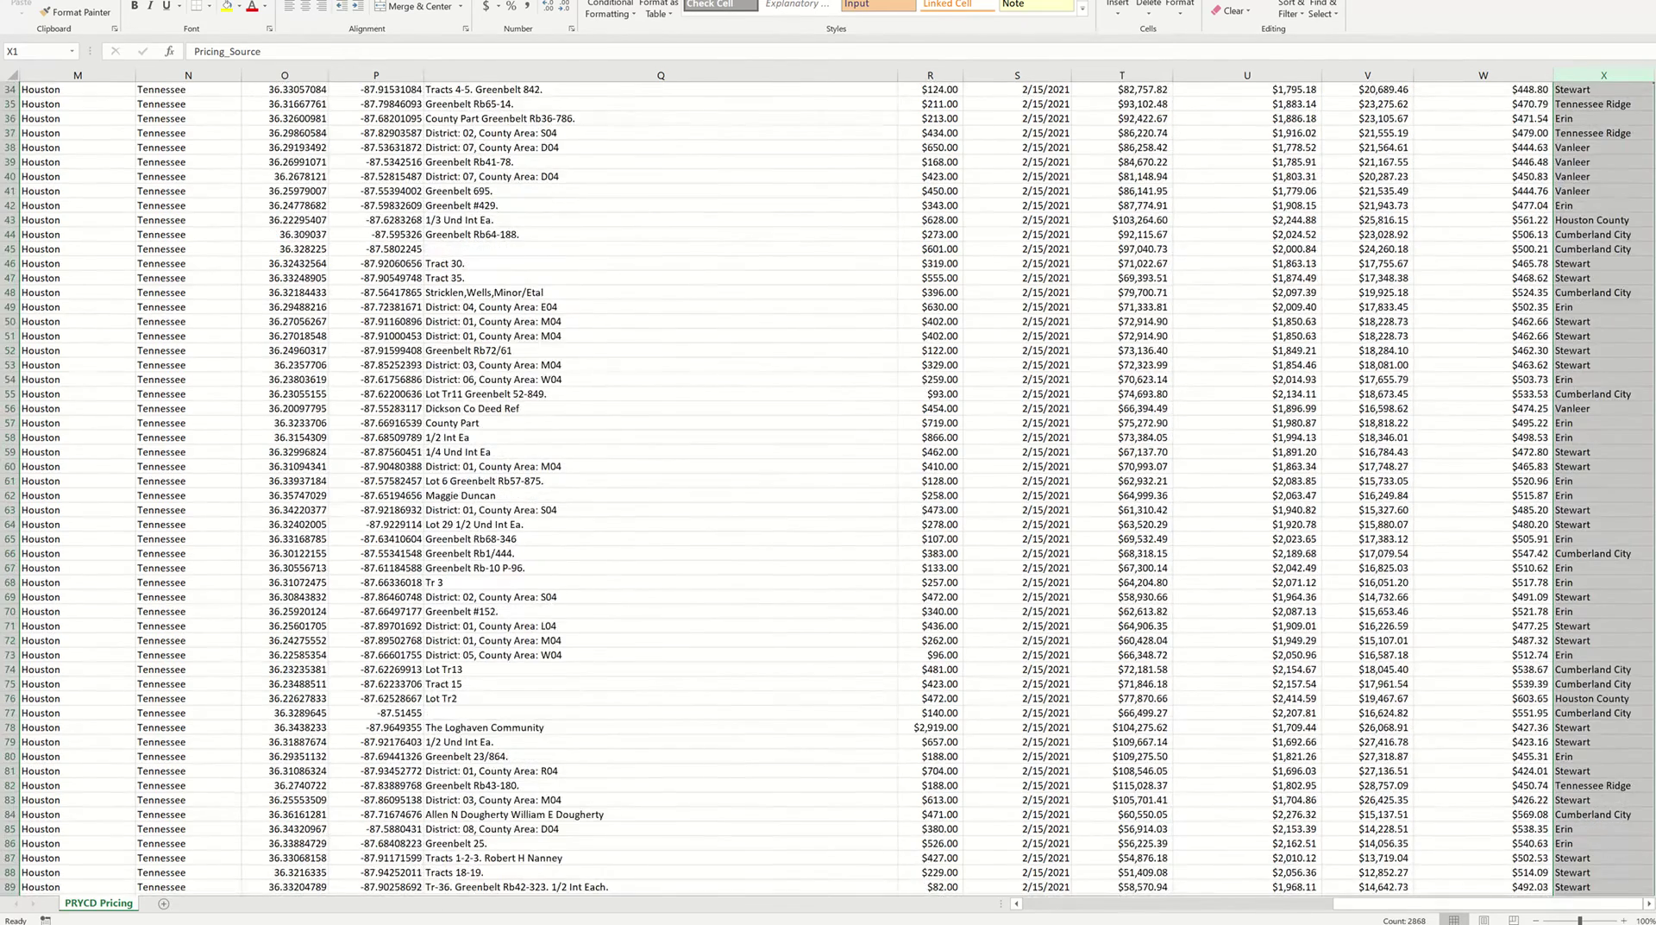
left_click_drag(1650, 94, 1651, 293)
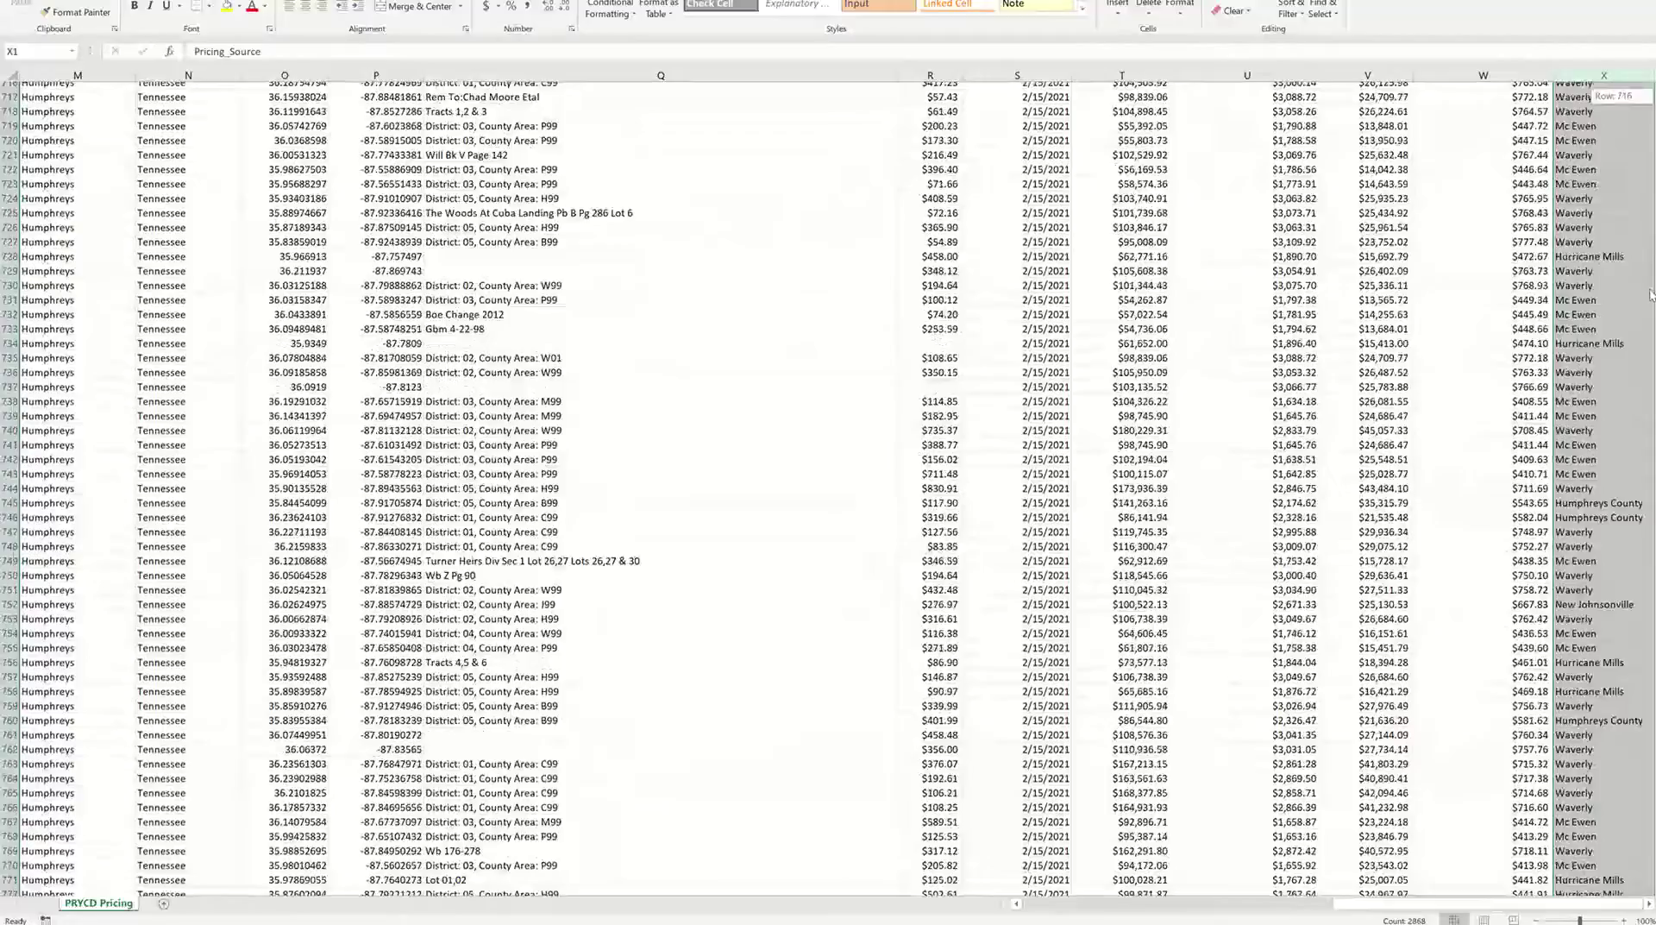
scroll(1374, 257, "down", 20)
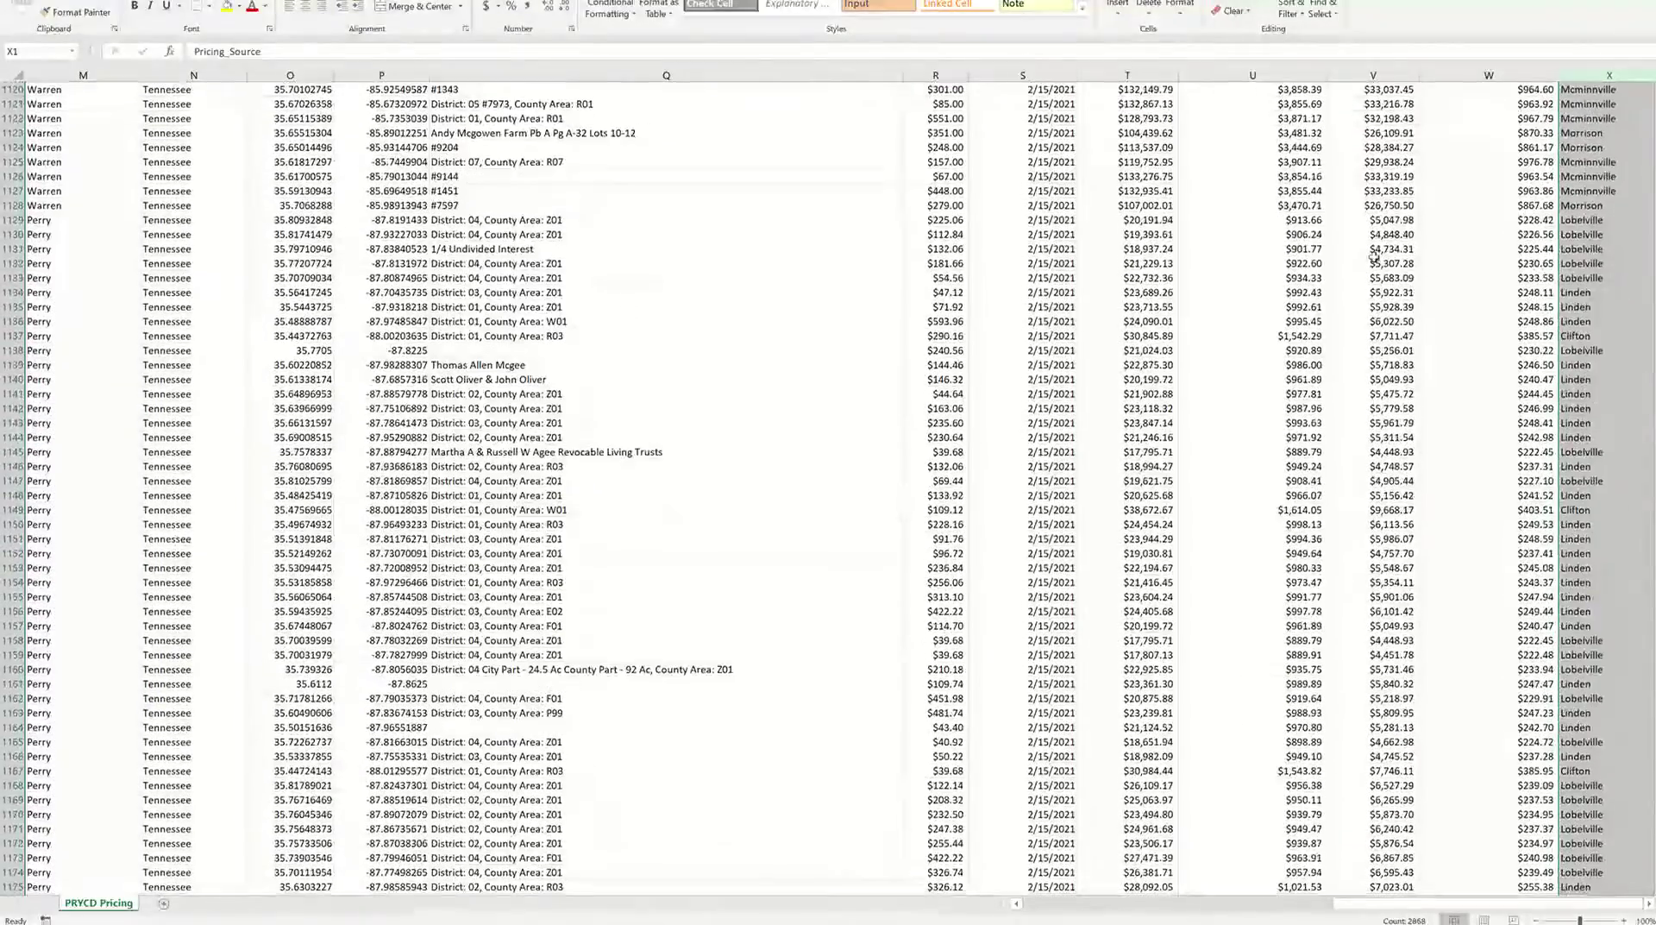
left_click(1589, 192)
scroll(1507, 300, "up", 10)
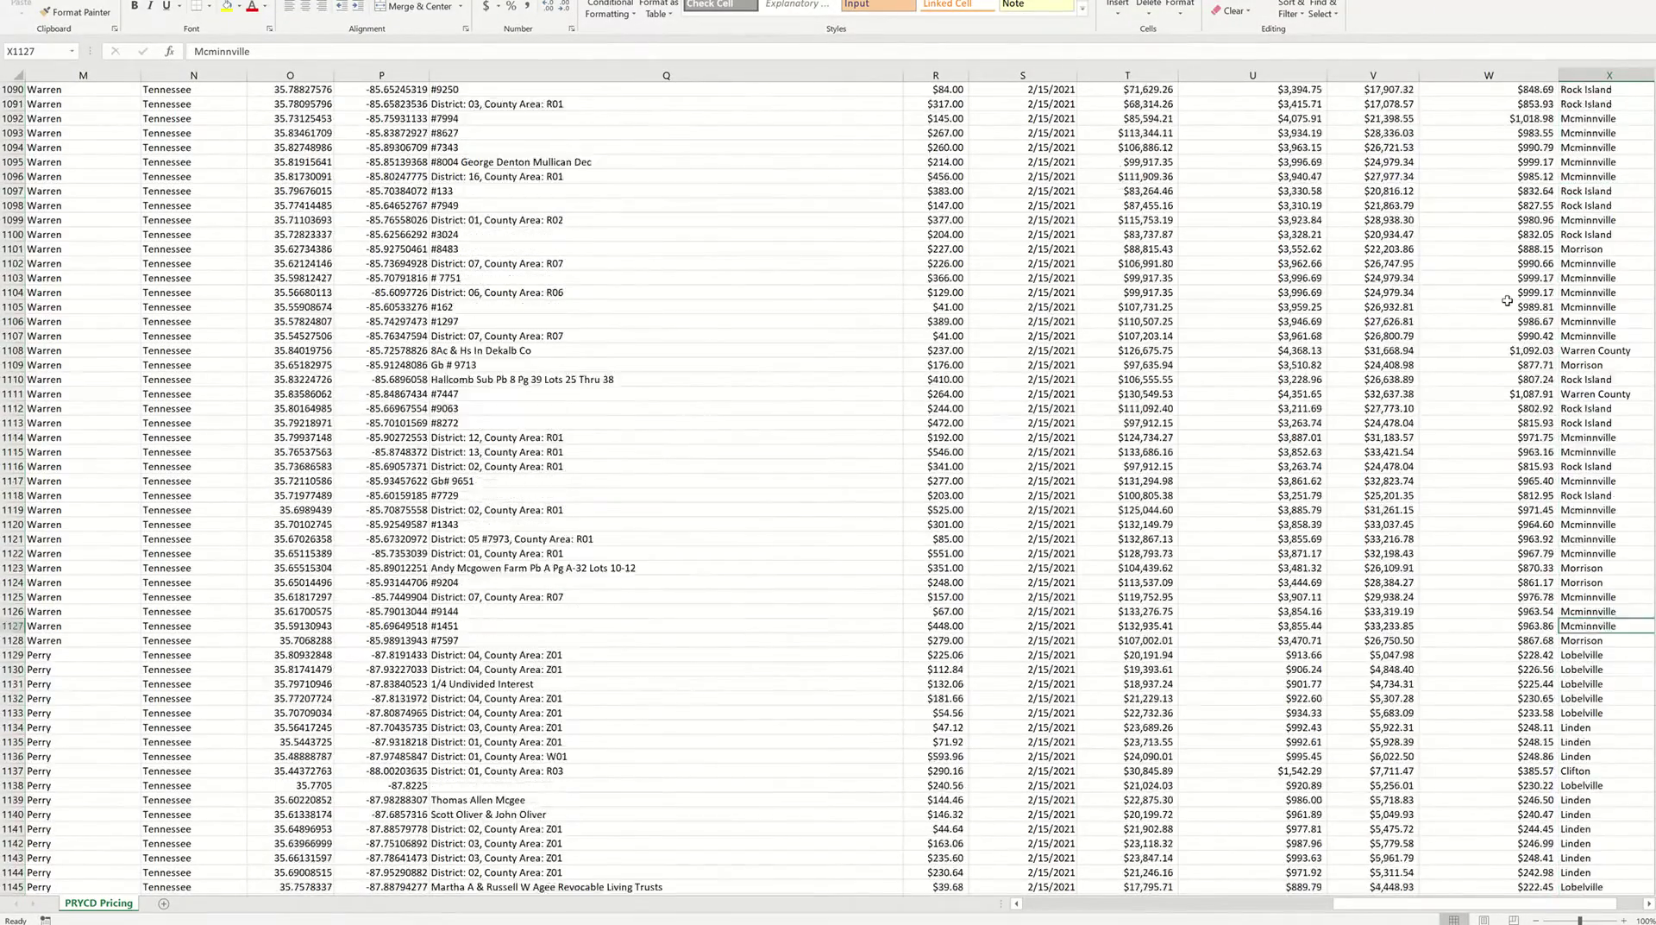
scroll(1507, 300, "up", 20)
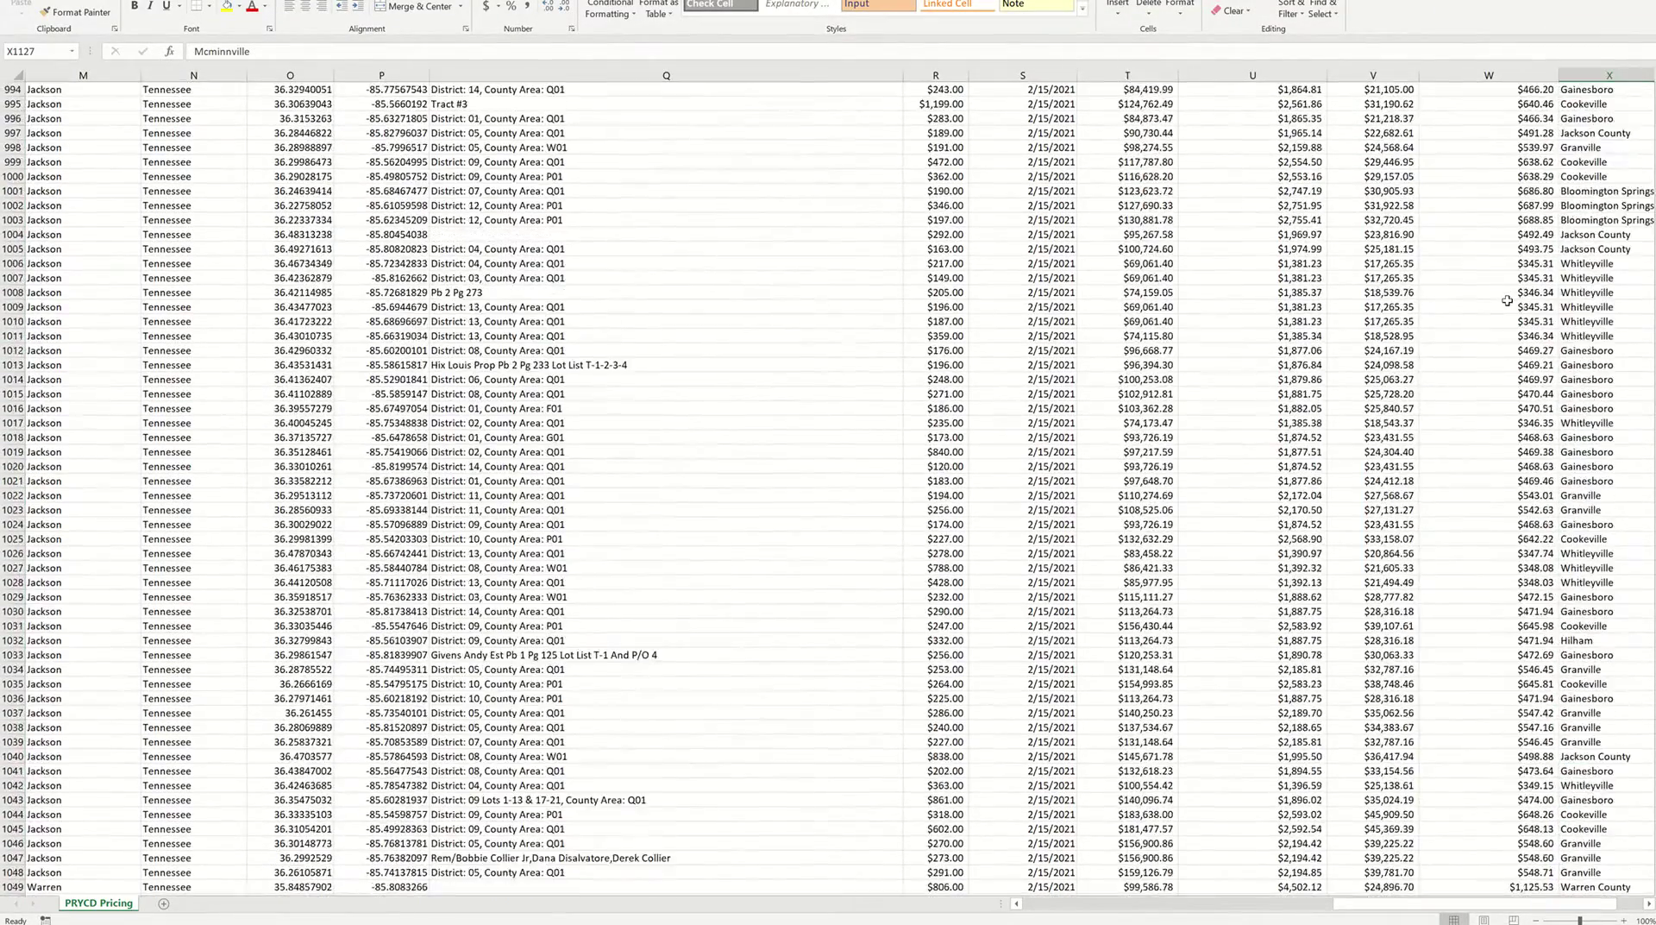
scroll(1507, 300, "up", 8)
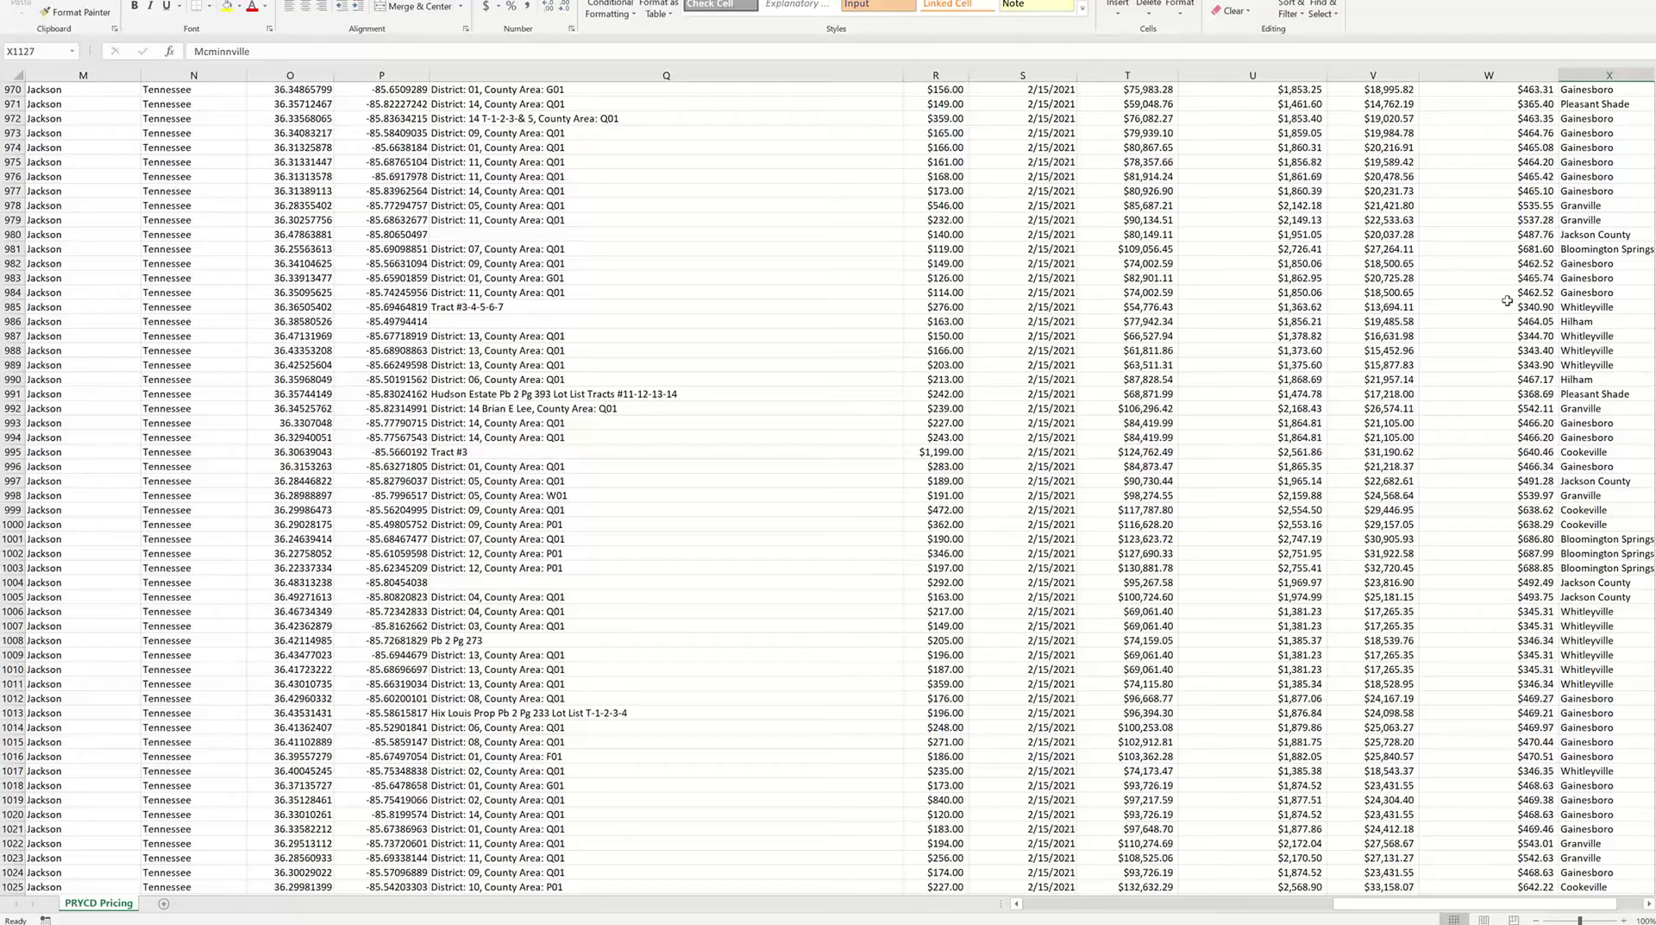
scroll(1507, 300, "up", 12)
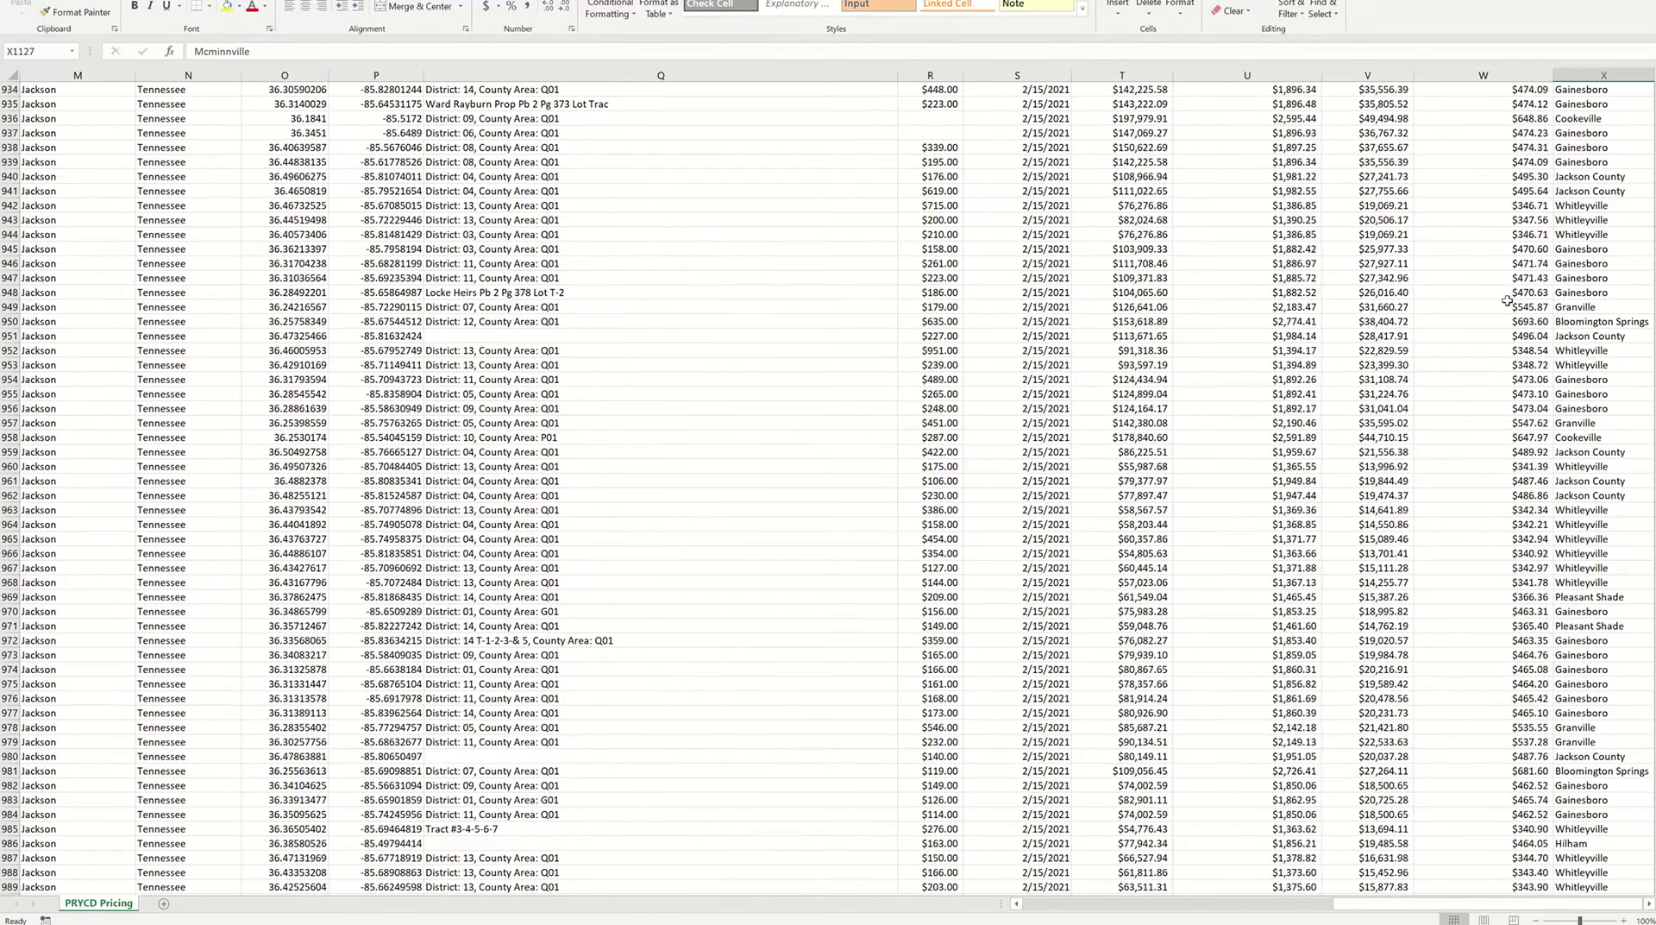
scroll(1507, 300, "up", 20)
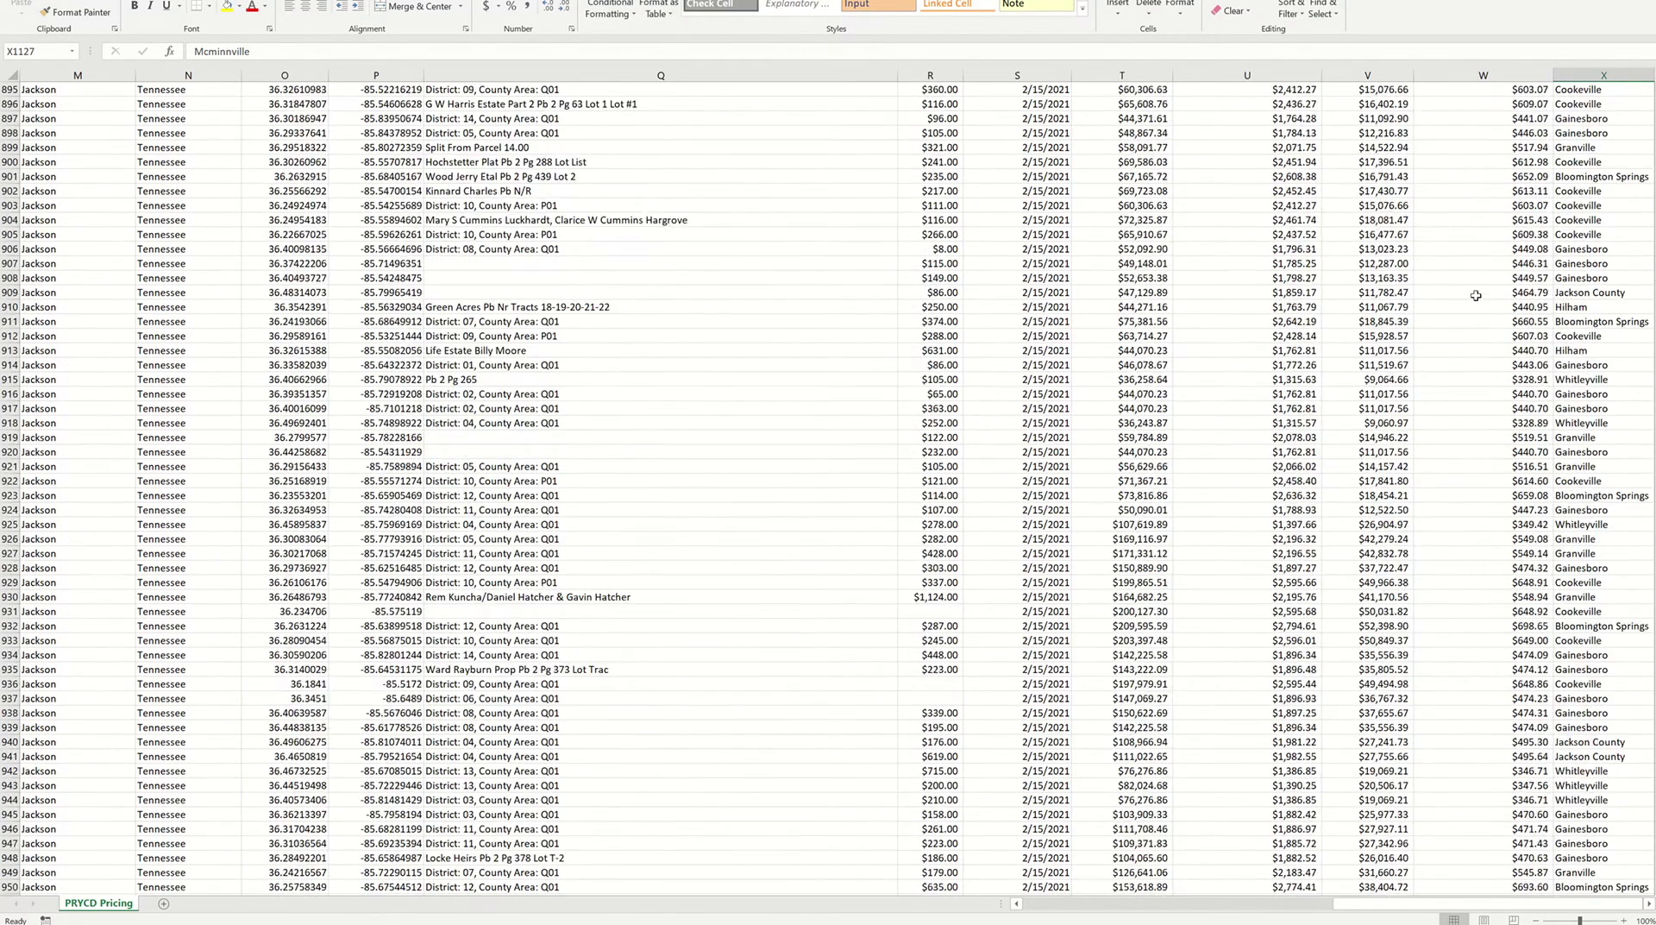
scroll(1503, 301, "up", 20)
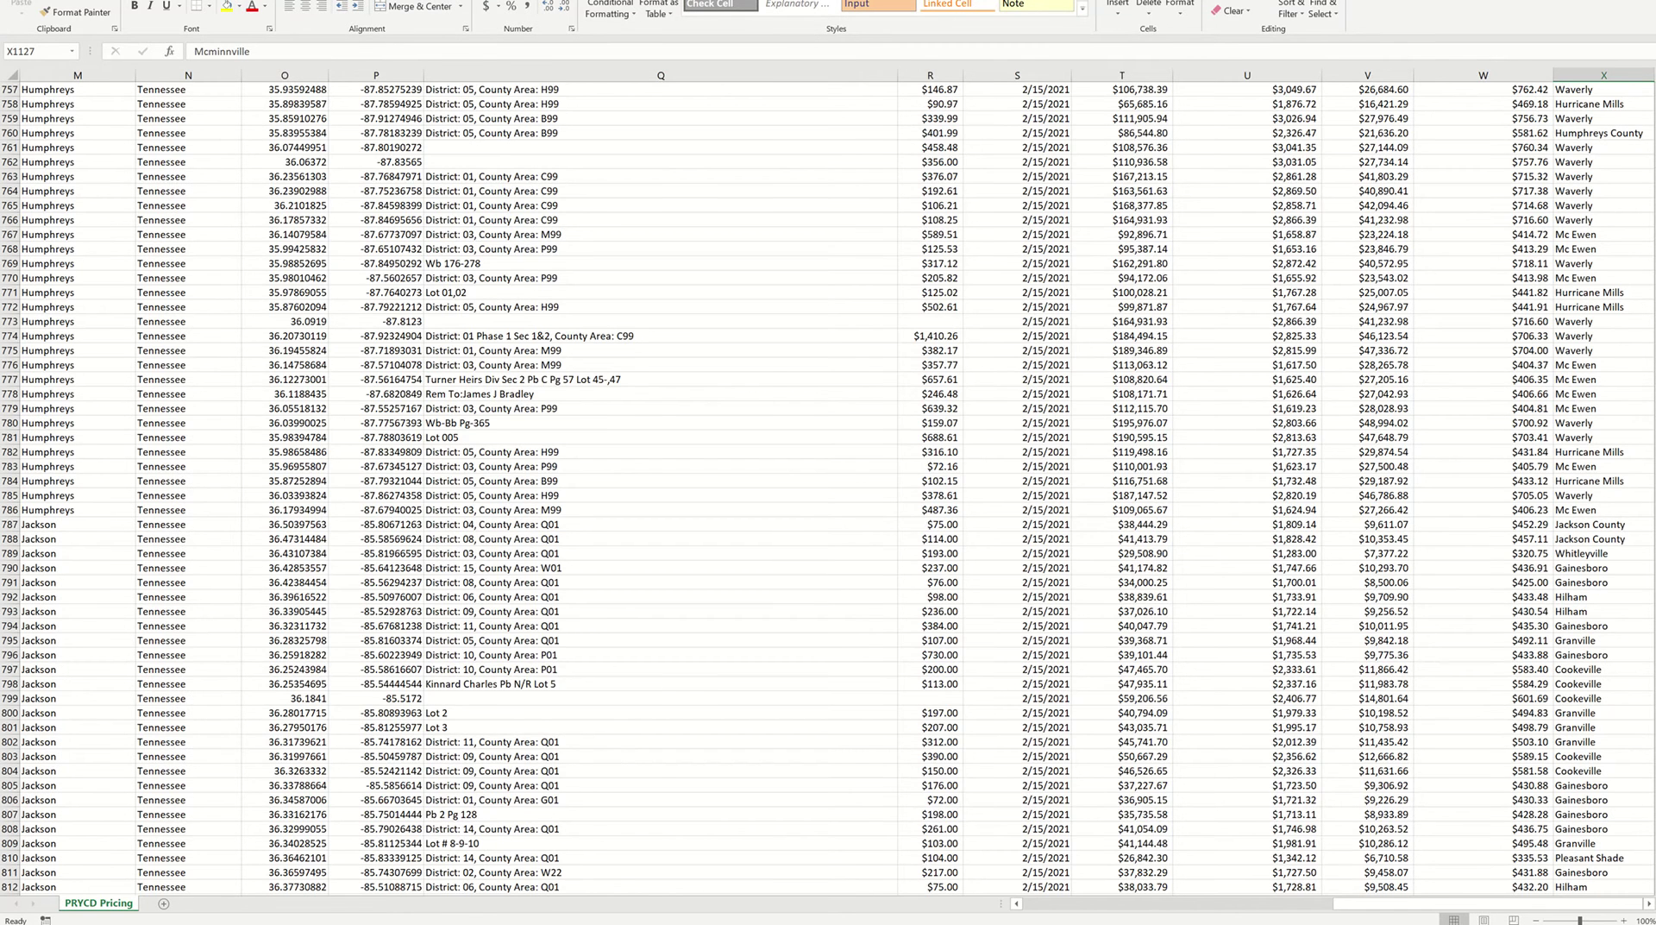
- Return to the List Upload folder and open PRYCD Campaign Map in Google Earth
key("alt+Tab")
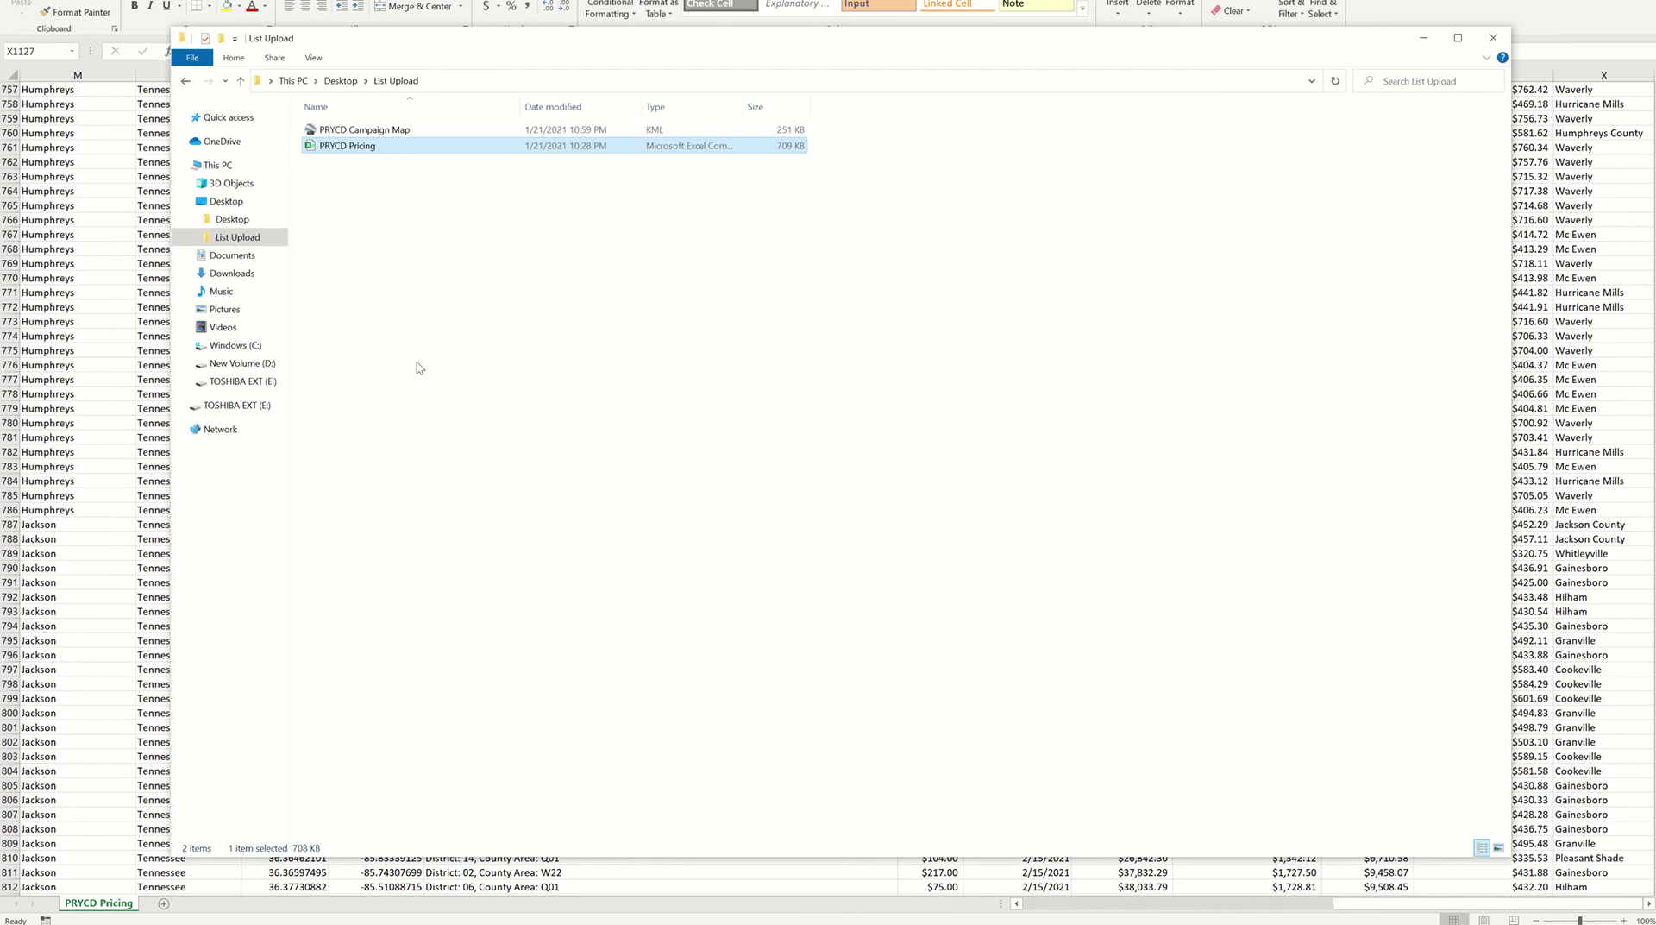
double_click(400, 135)
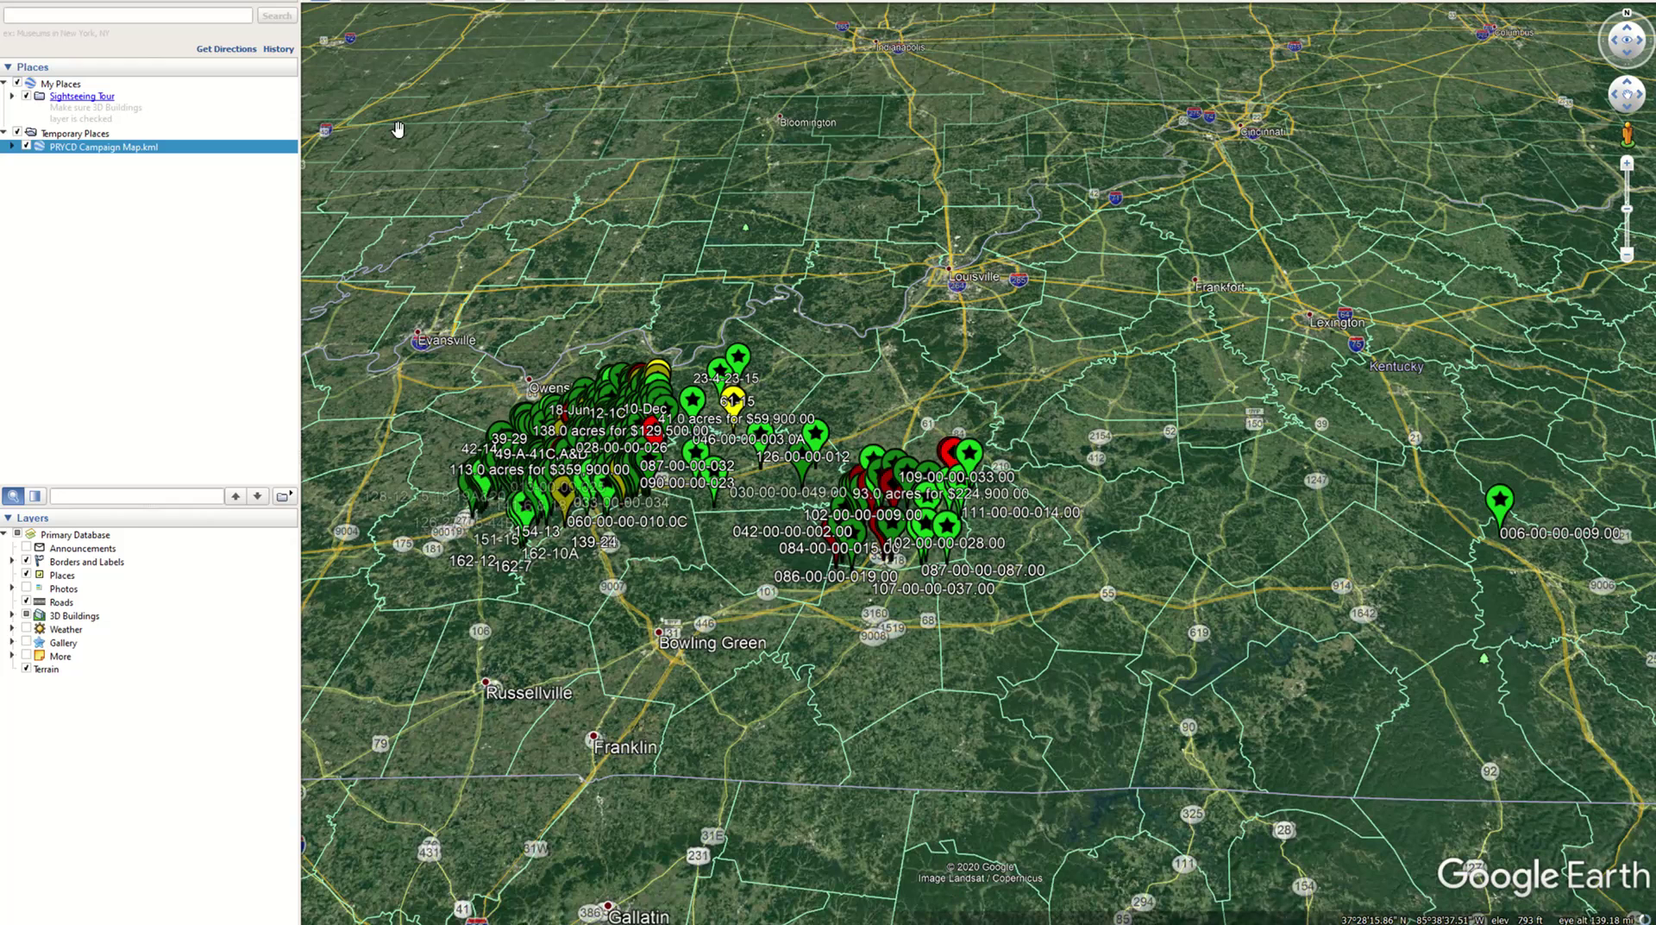
- Search the places for 042, fly to the matching owner record, and examine its details and the surrounding comps
left_click(169, 497)
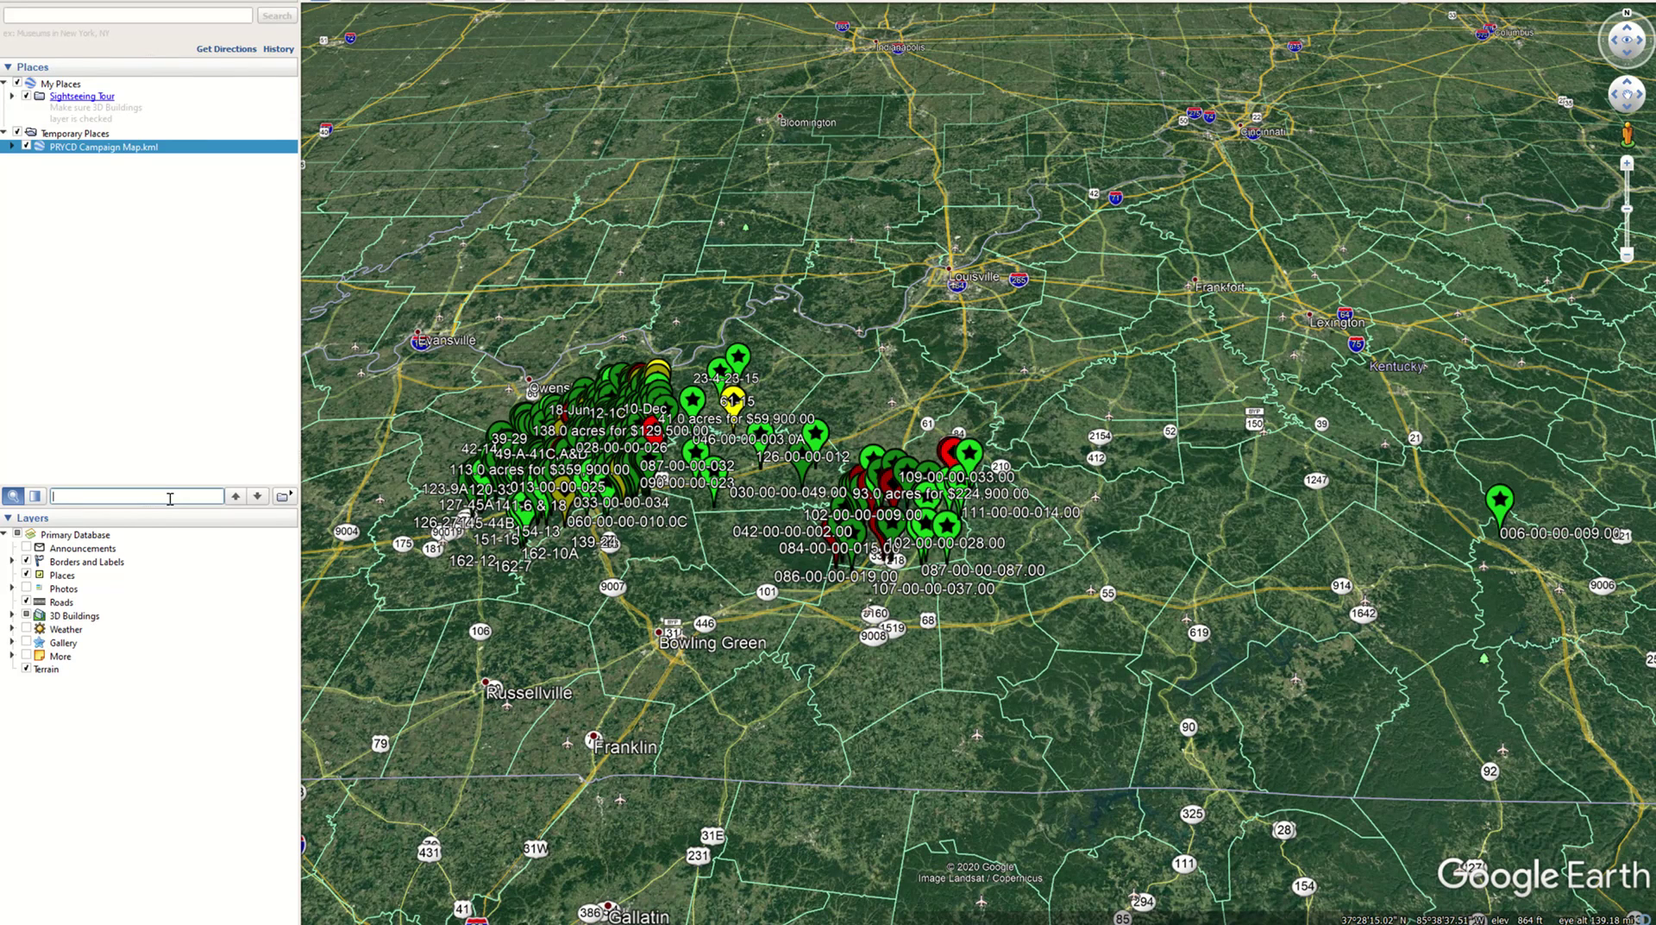
type("042")
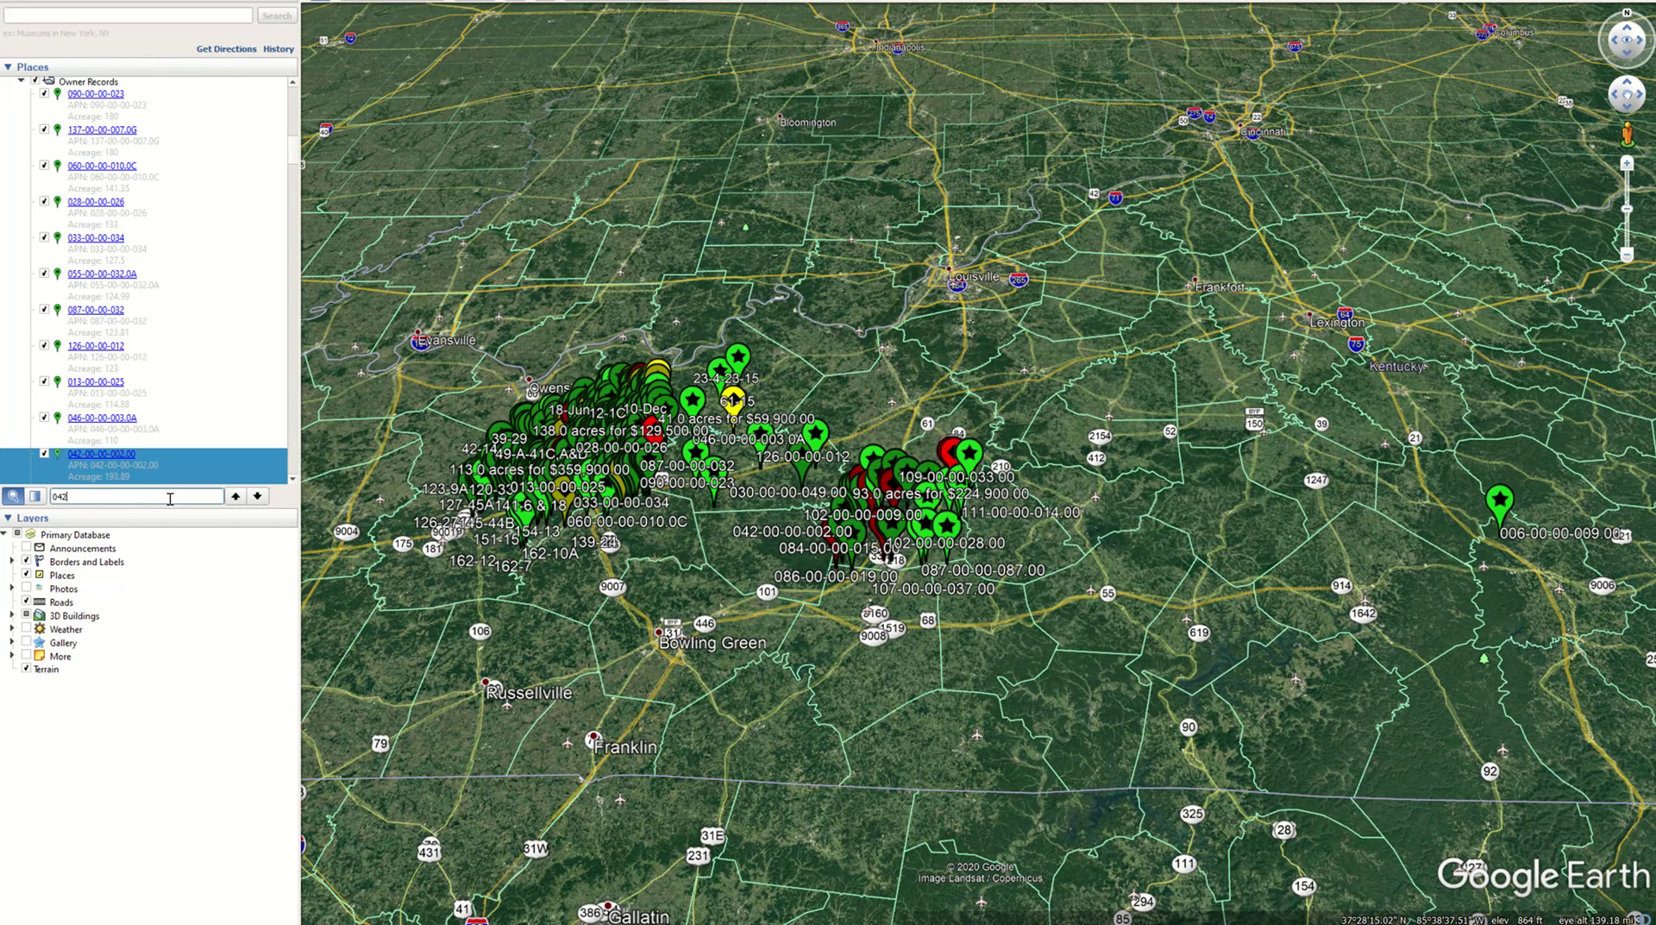
double_click(111, 462)
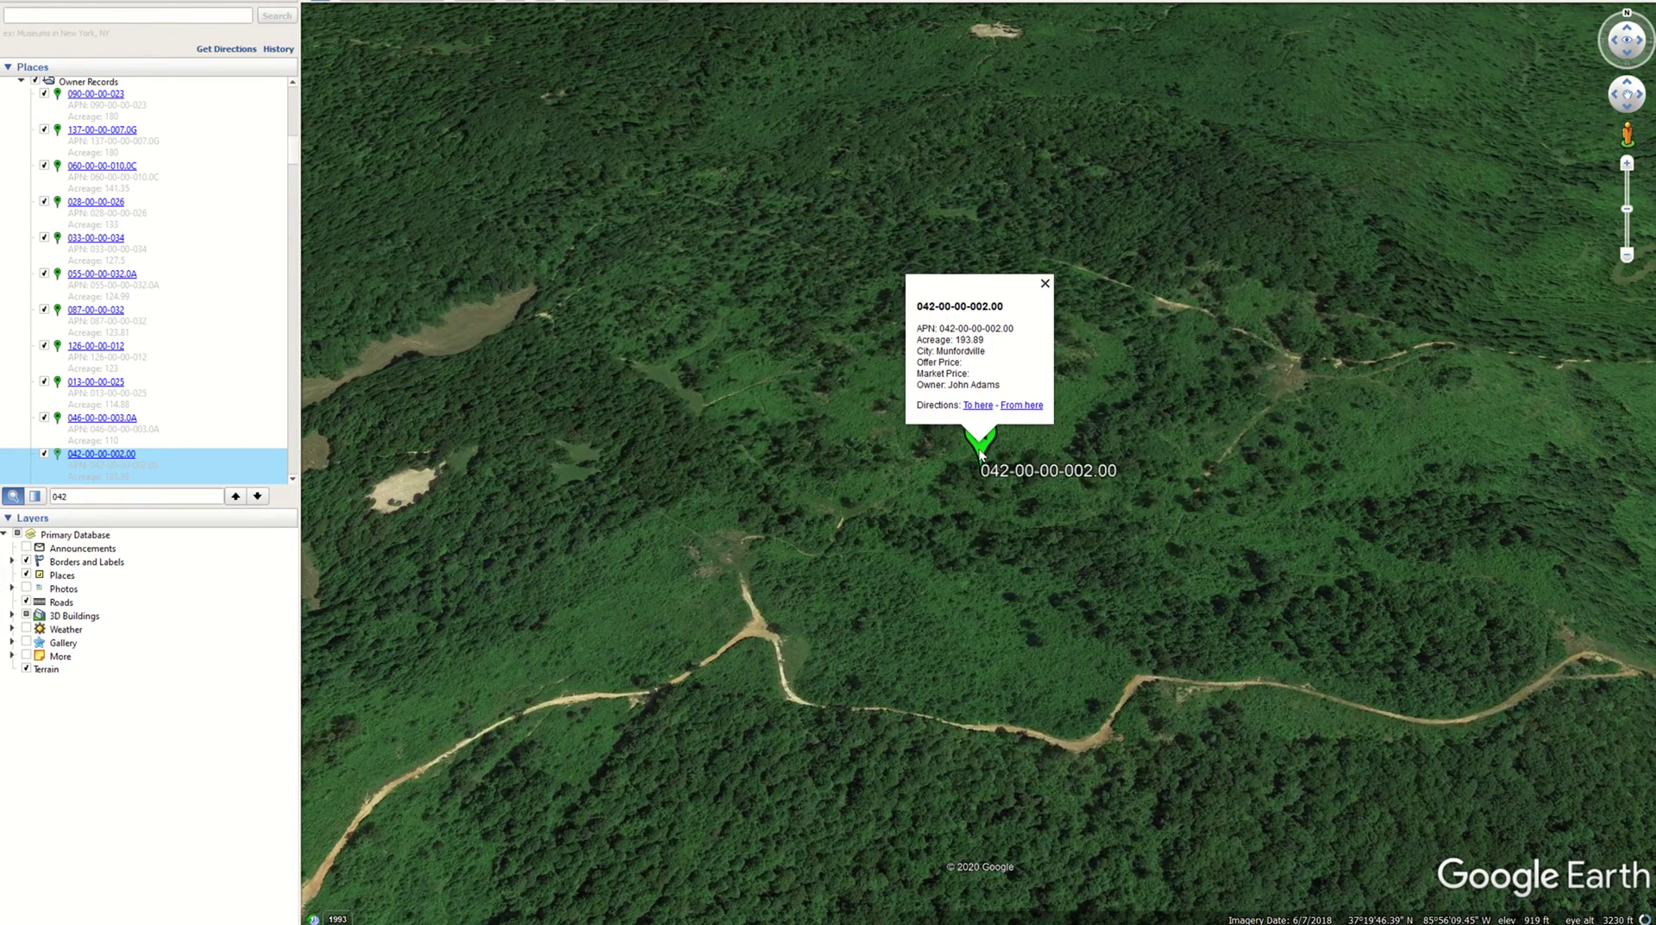
scroll(981, 460, "down", 2)
scroll(981, 460, "down", 5)
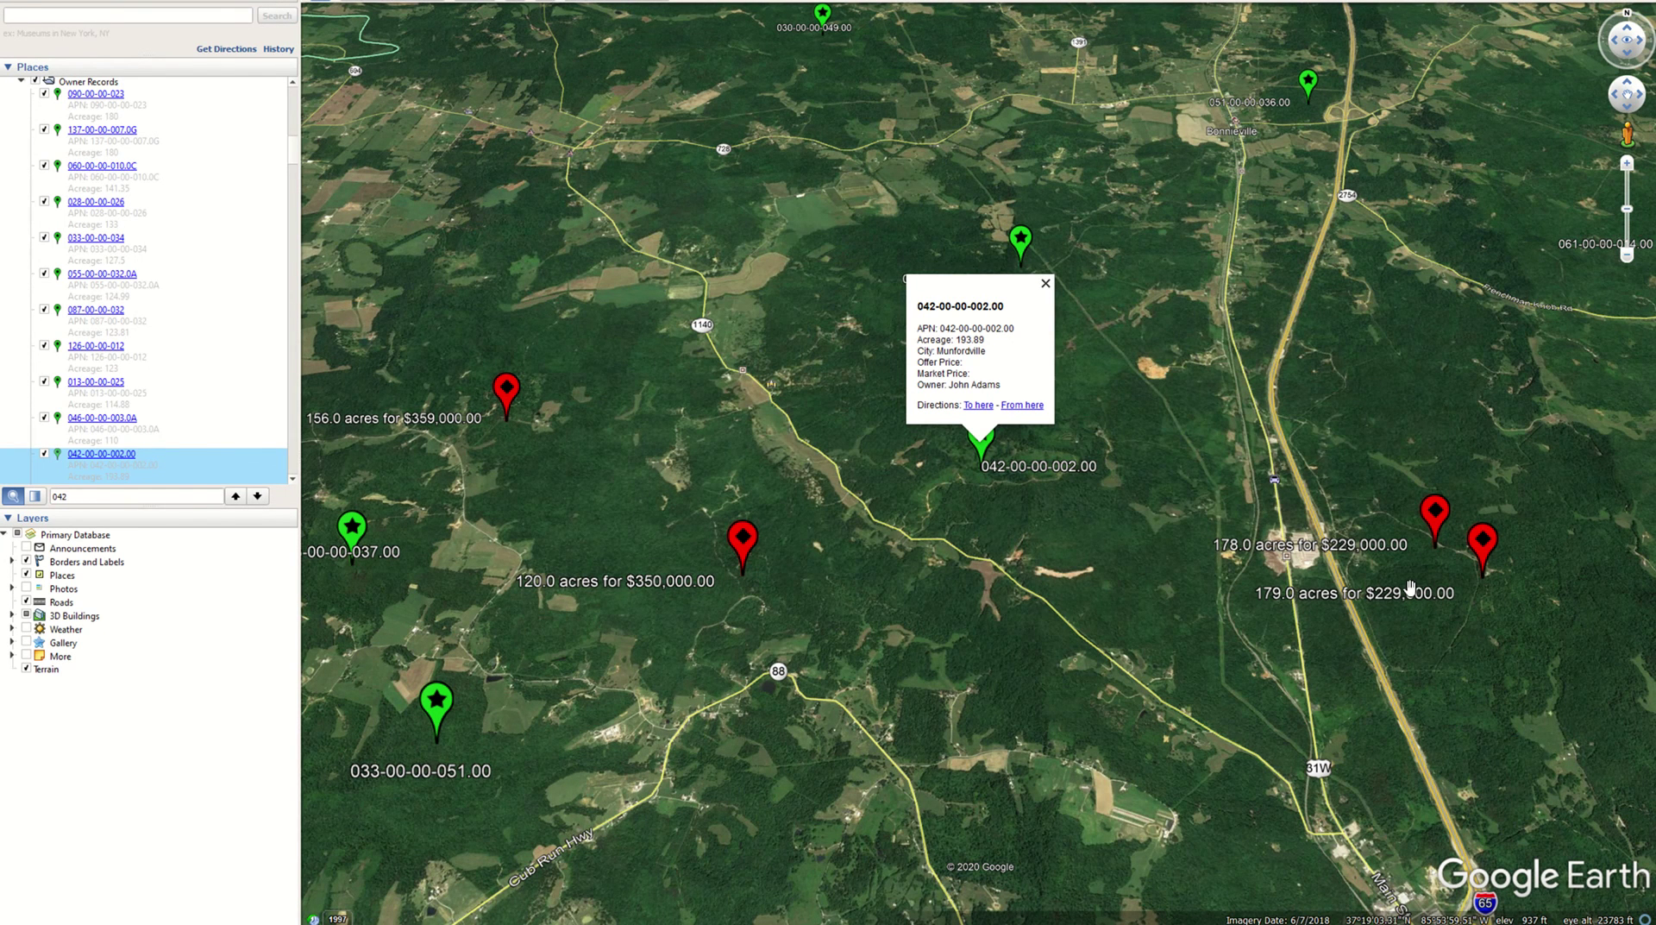
scroll(1410, 588, "down", 2)
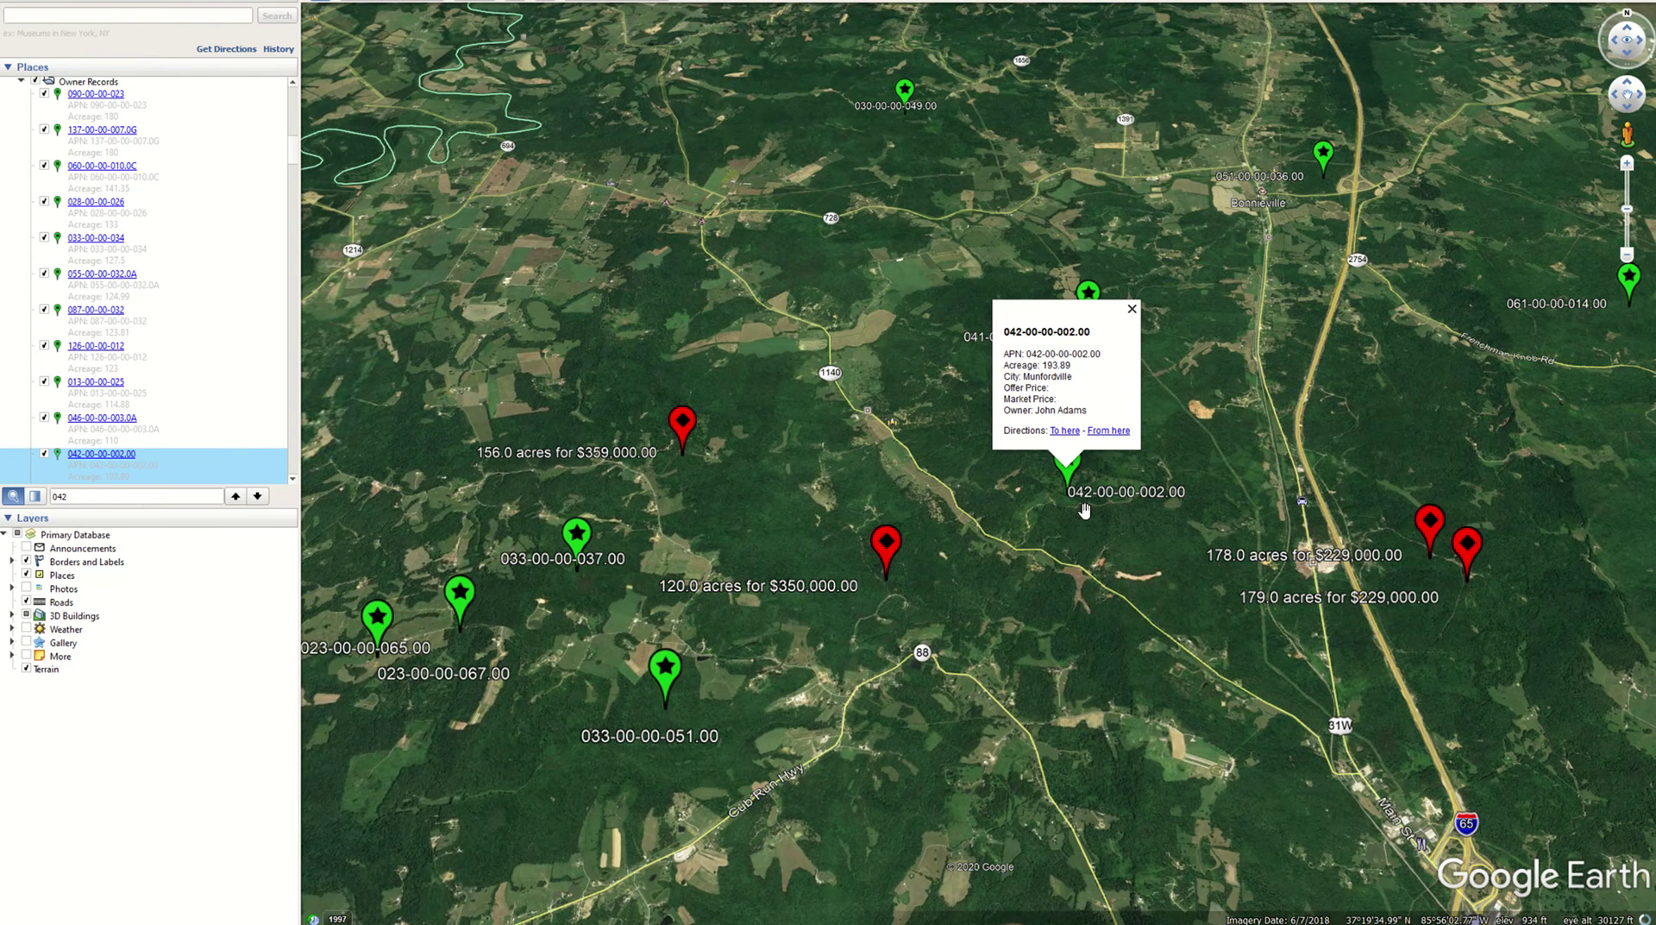